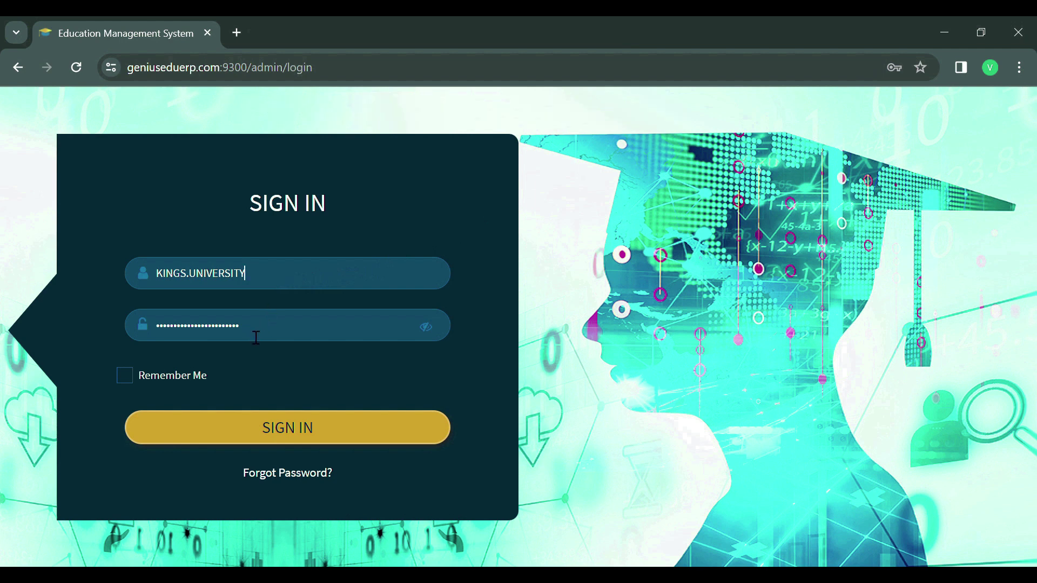
Sign in to the education management system with the credentials already filled in
left_click(279, 432)
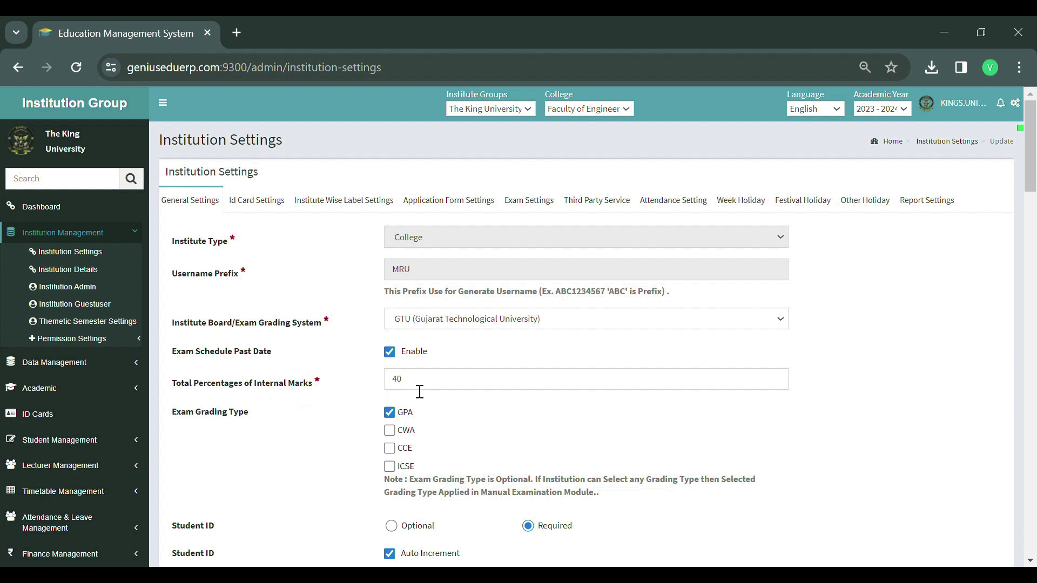
Review the general institution settings, covering exam grading, student IDs, credentials, attendance, application form and fee collection options
scroll(418, 386, "down", 4)
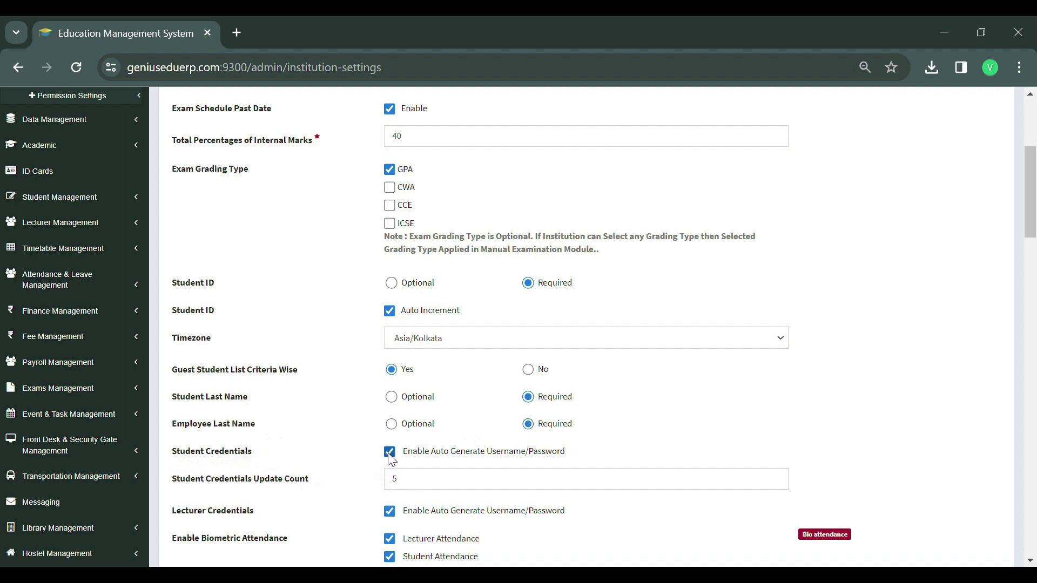
scroll(390, 456, "down", 3)
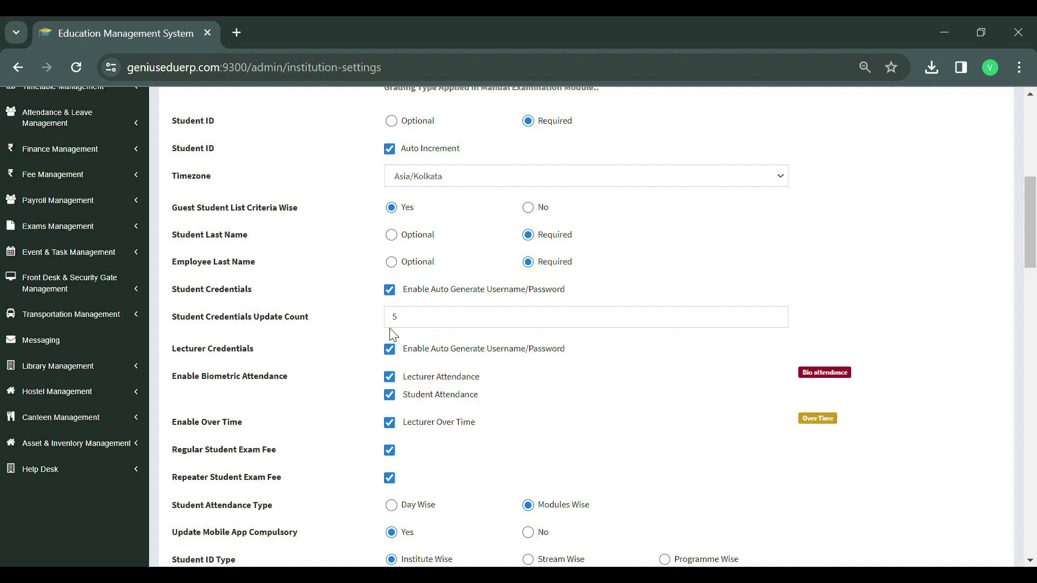
scroll(393, 335, "down", 1)
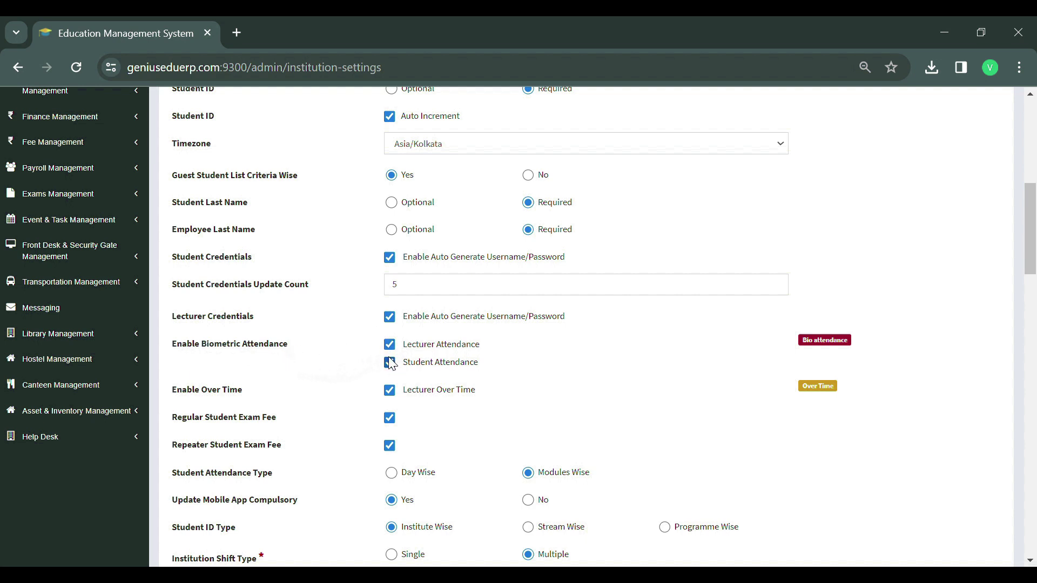
scroll(389, 351, "down", 2)
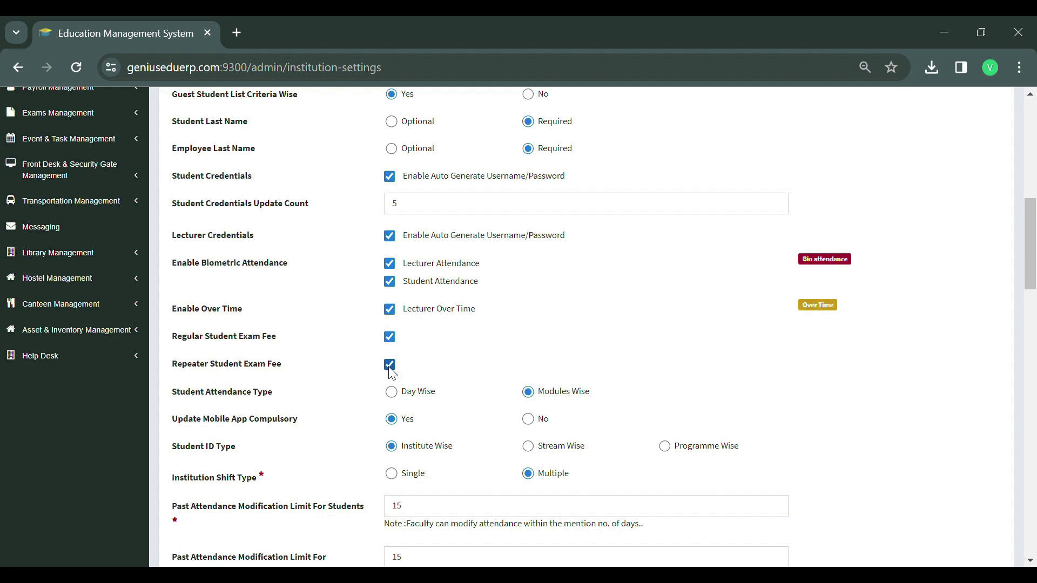
scroll(389, 366, "down", 4)
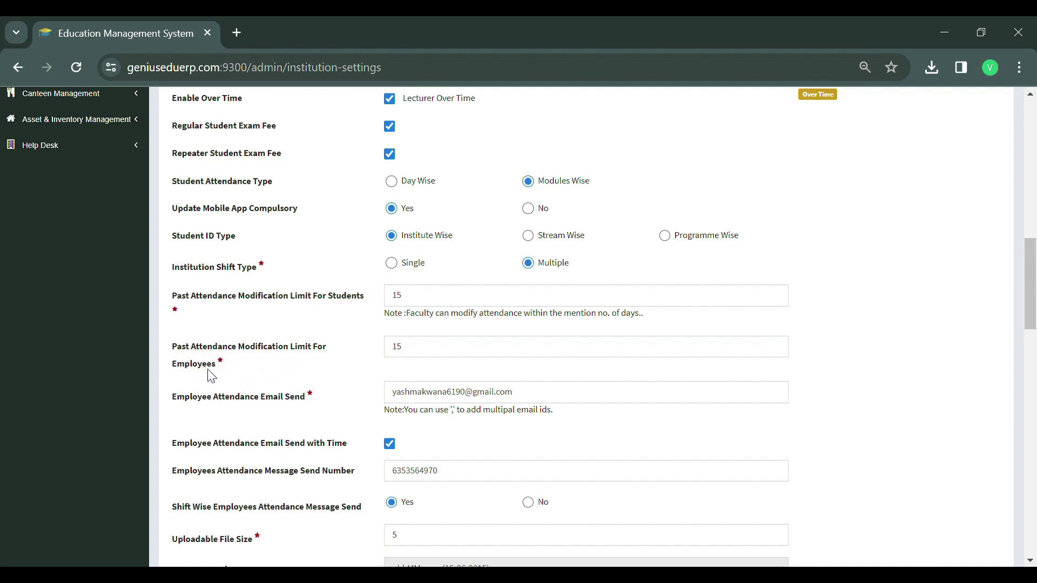
scroll(218, 375, "down", 3)
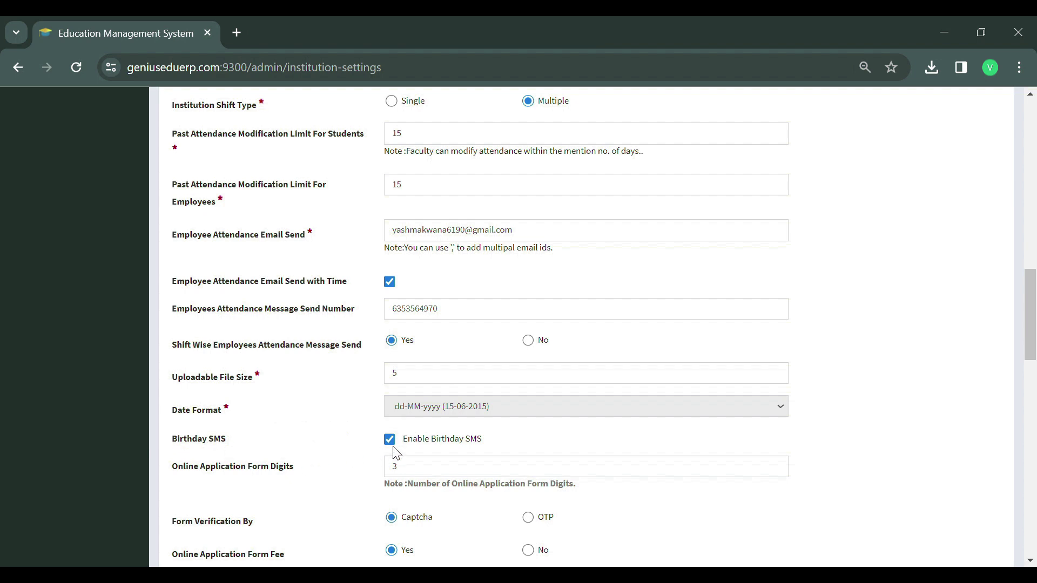
scroll(397, 454, "down", 3)
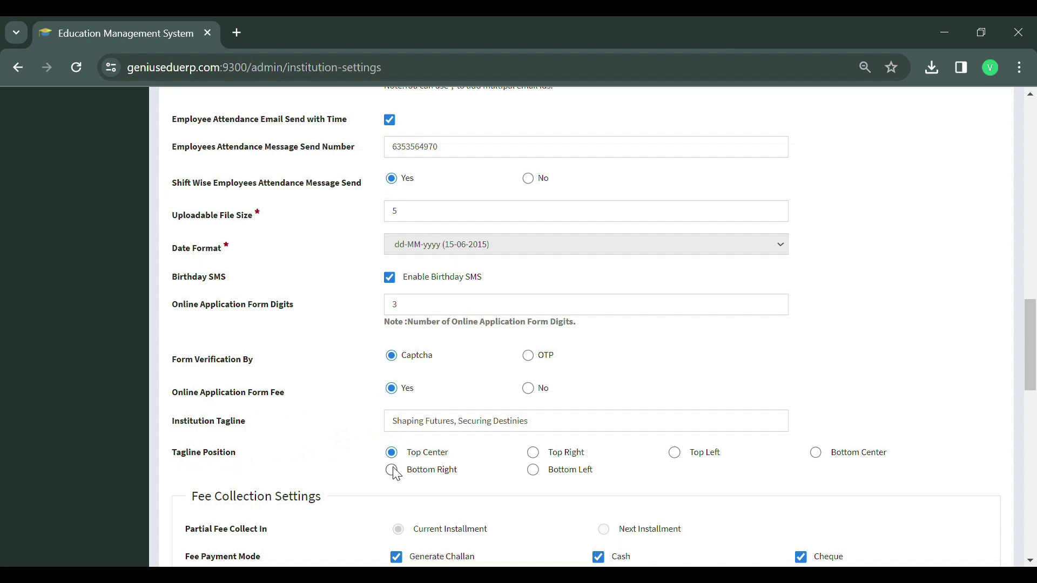
scroll(435, 462, "down", 4)
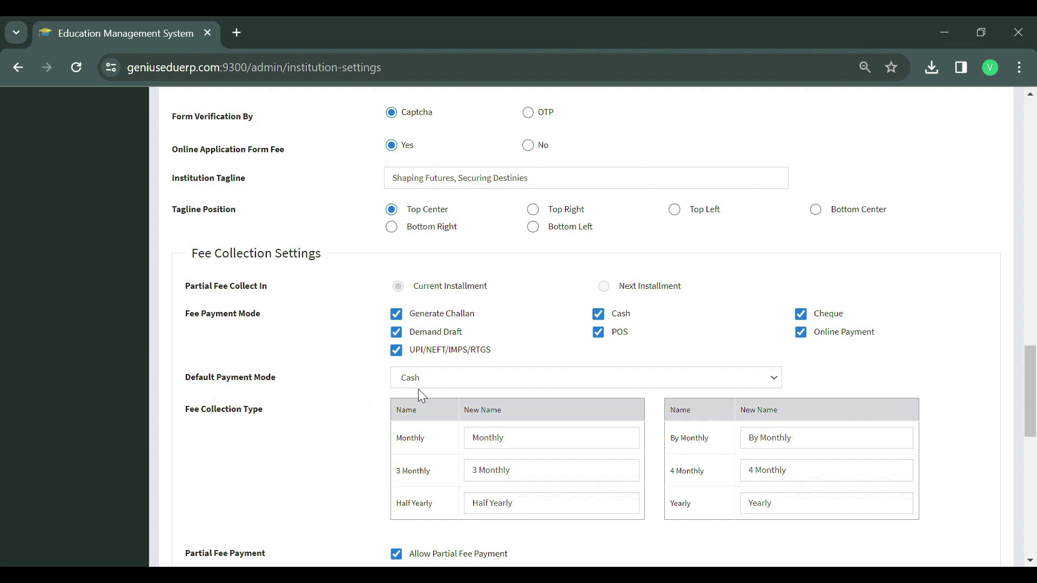
scroll(409, 383, "down", 3)
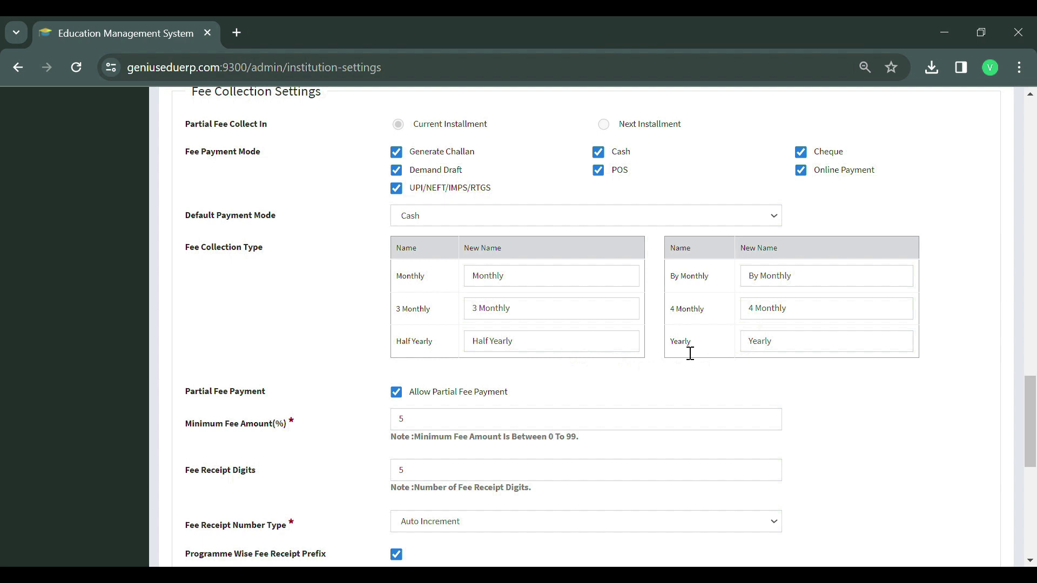
scroll(689, 350, "down", 3)
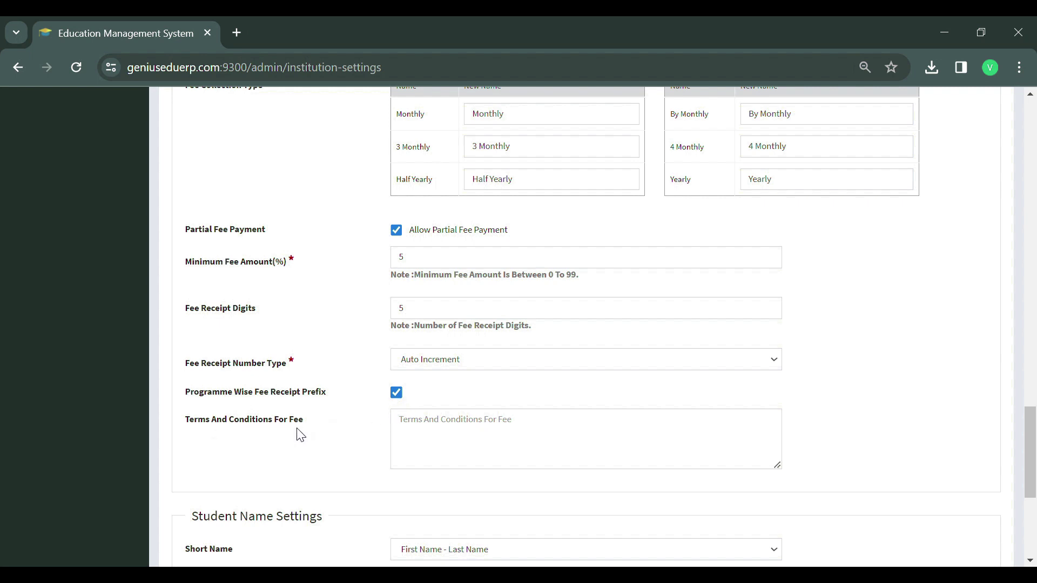
Keep the full name position as First Name - Middle Name - Last Name and save the general settings
scroll(300, 436, "down", 5)
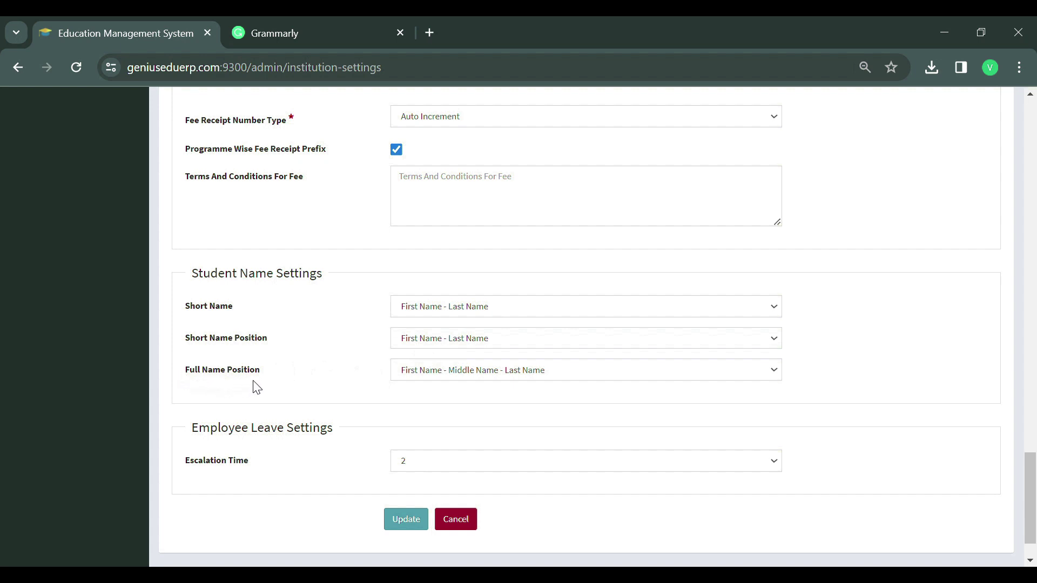
left_click(487, 377)
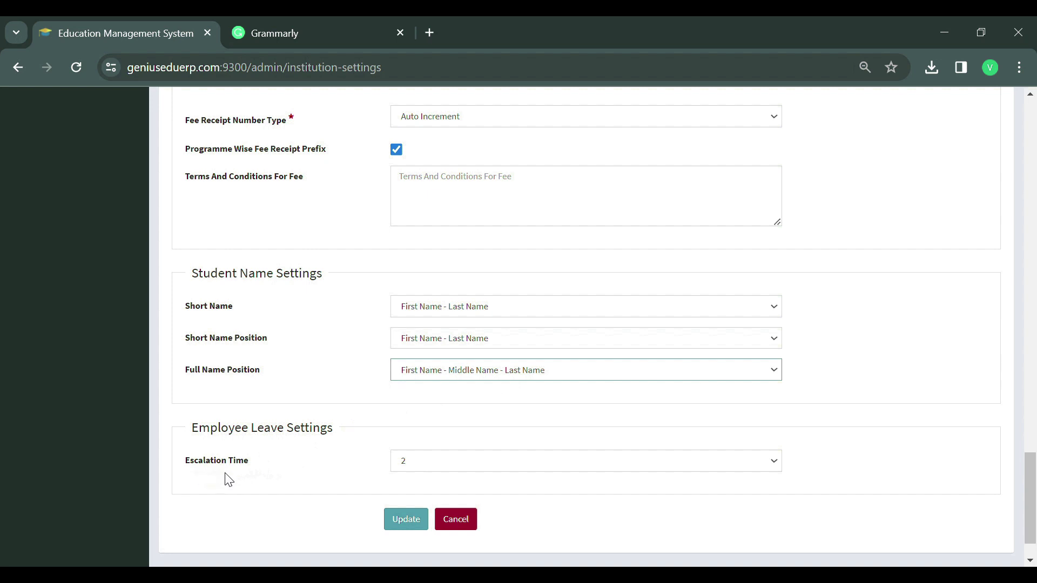
left_click(406, 520)
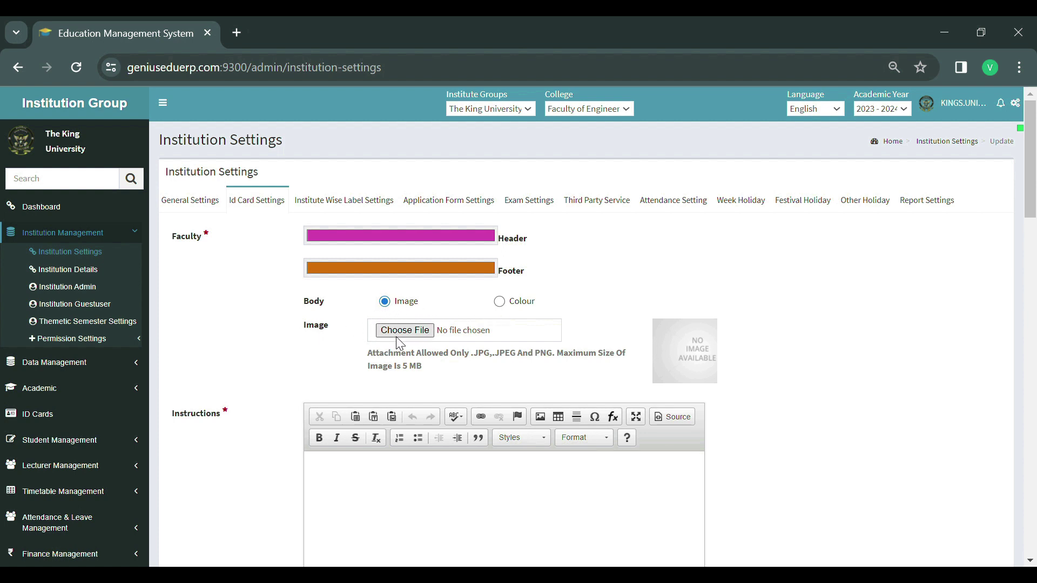
Switch the faculty ID card body to Colour and go through the student and non-teaching ID card settings
left_click(499, 301)
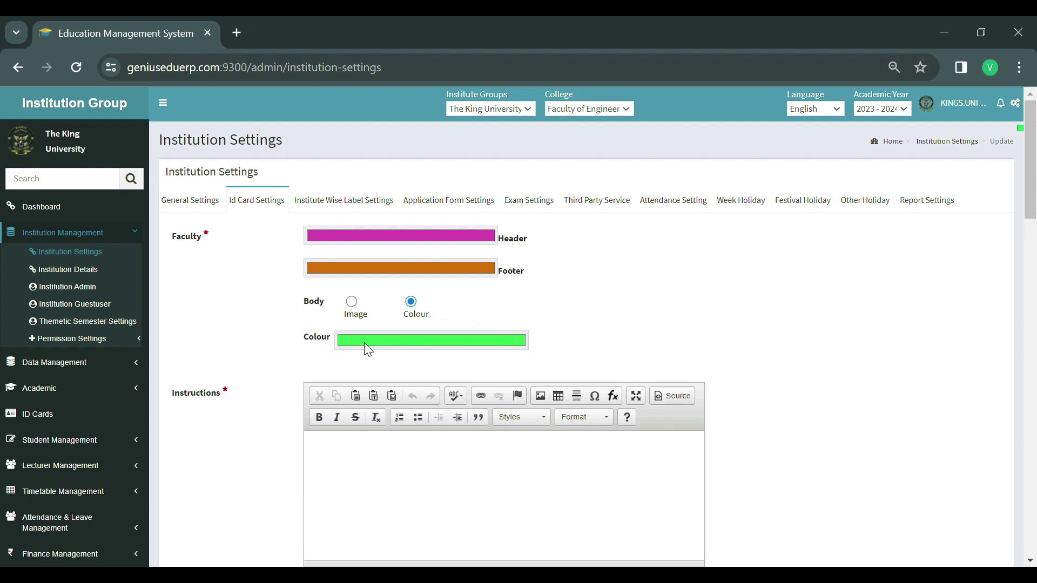
scroll(364, 342, "down", 3)
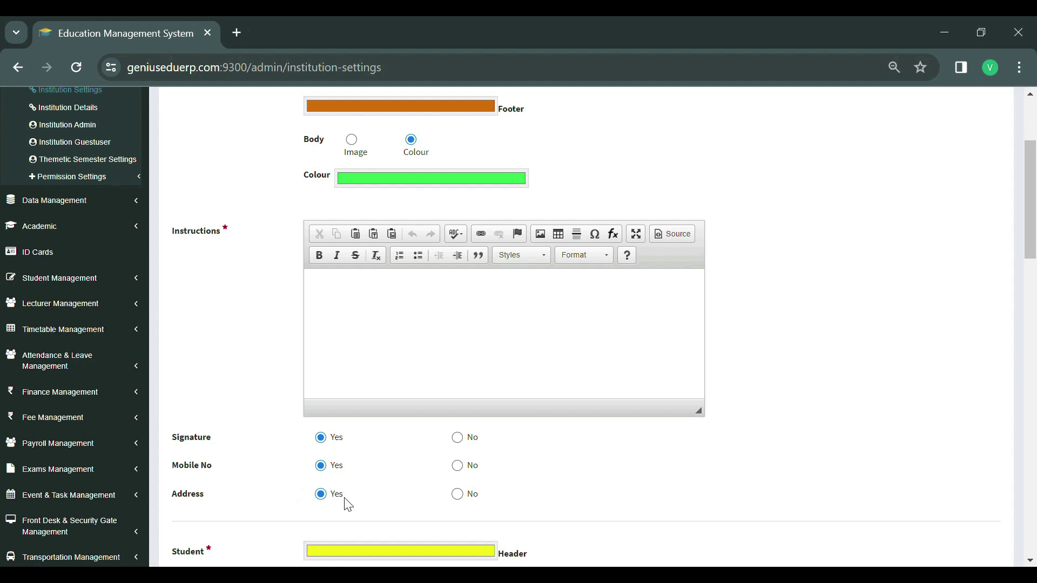
scroll(349, 470, "down", 3)
scroll(350, 471, "down", 3)
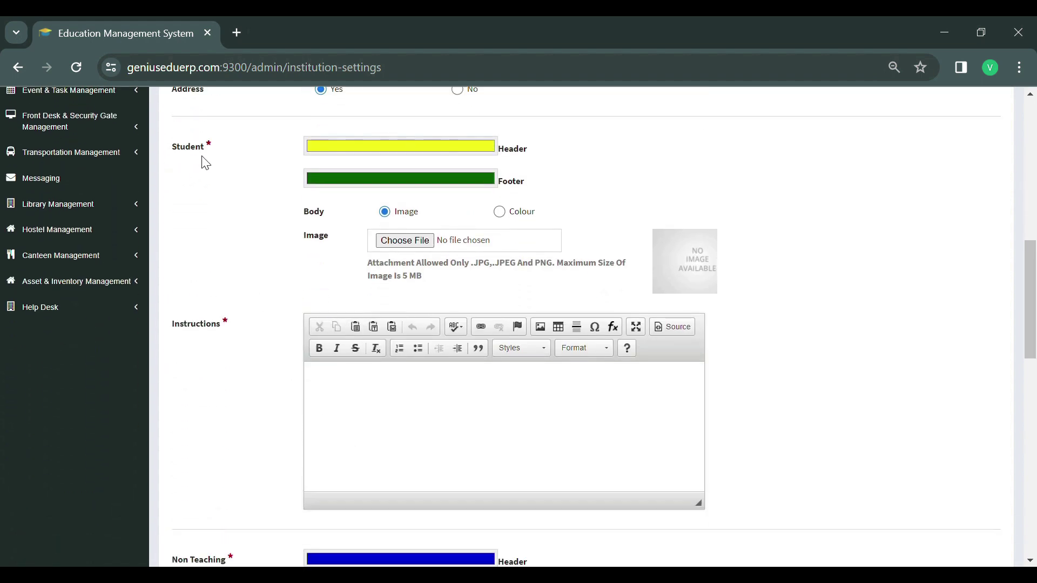
scroll(283, 324, "down", 5)
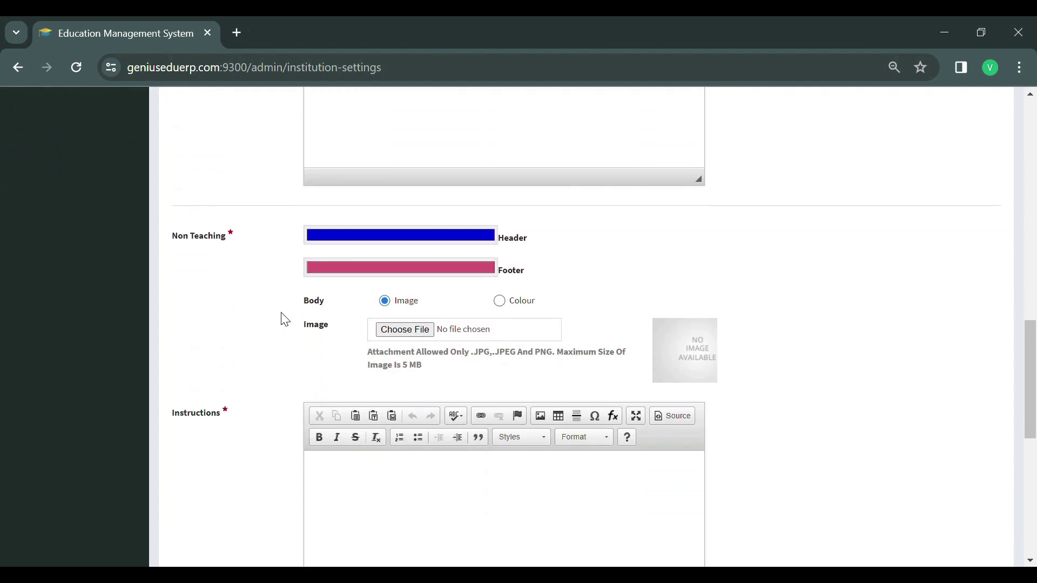
scroll(284, 320, "down", 1)
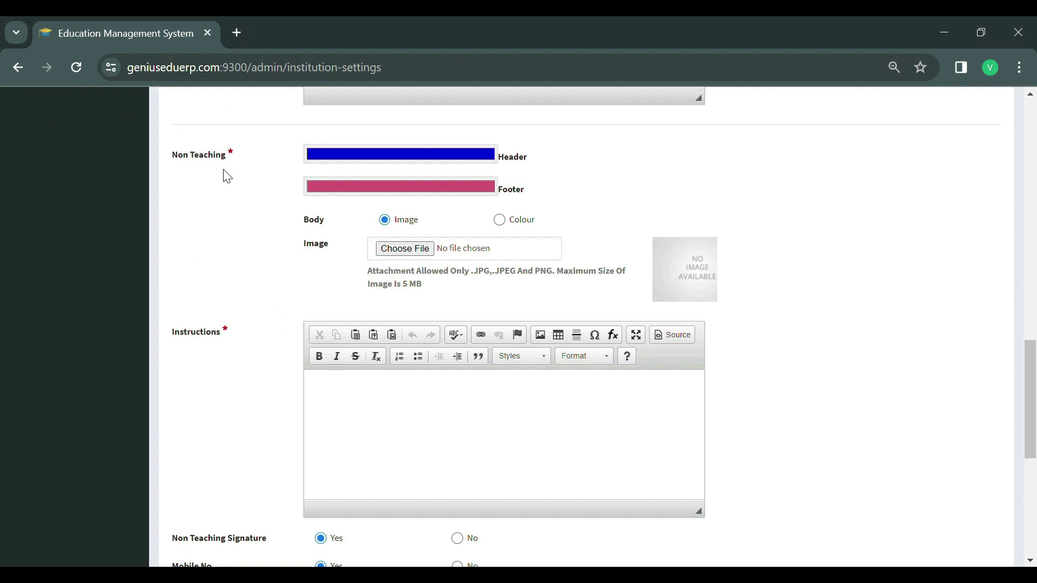
scroll(227, 176, "down", 6)
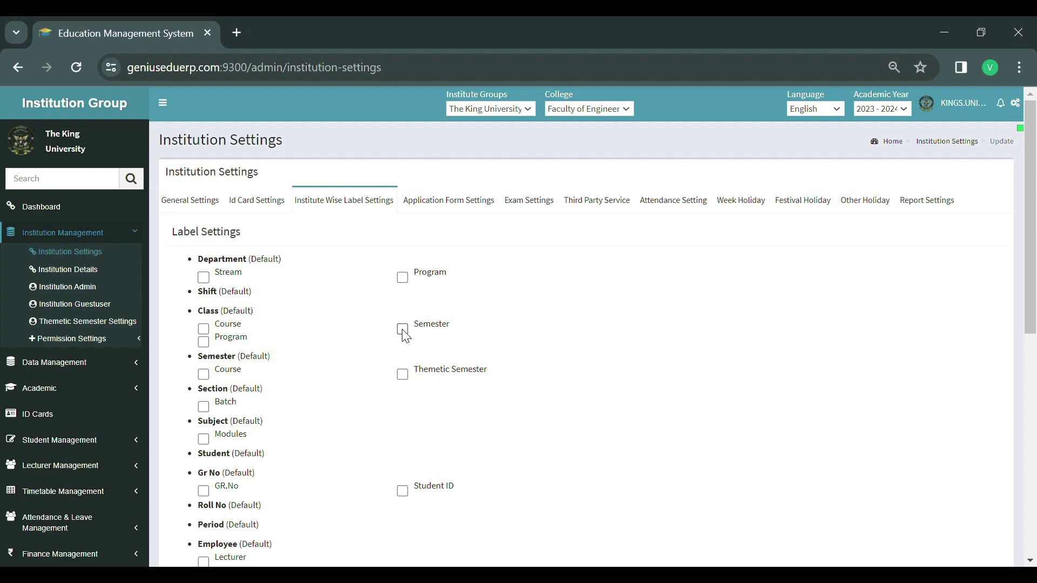
Go through the institute-wise label options with the default labels kept, and save the label settings
scroll(405, 333, "down", 3)
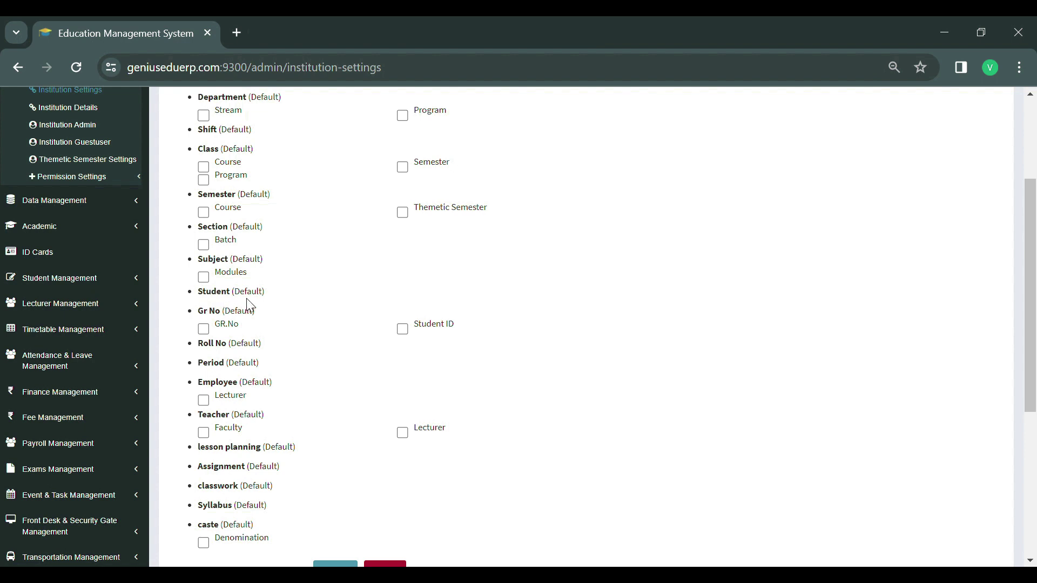
scroll(249, 305, "down", 3)
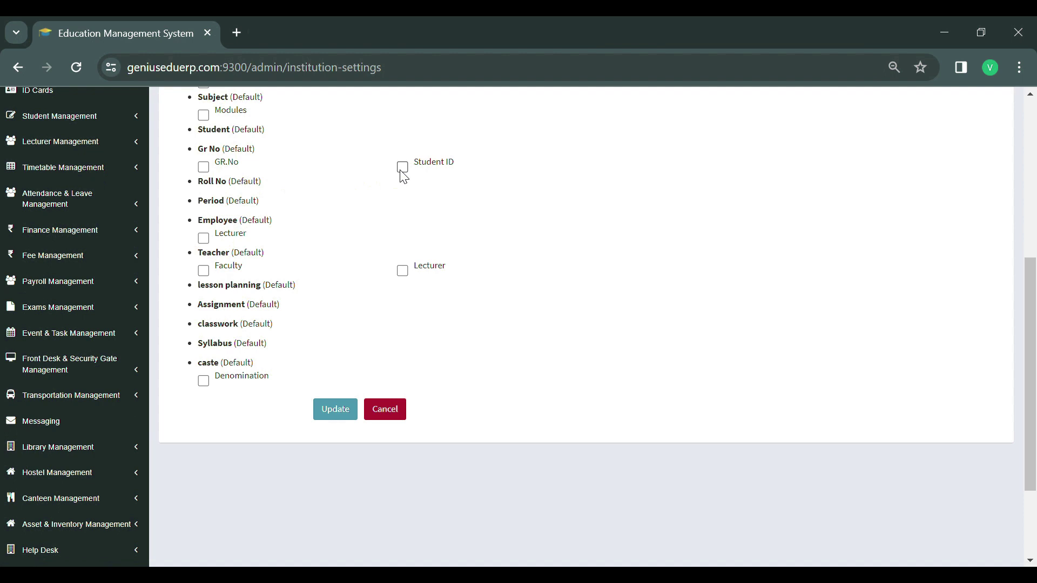
scroll(402, 172, "up", 1)
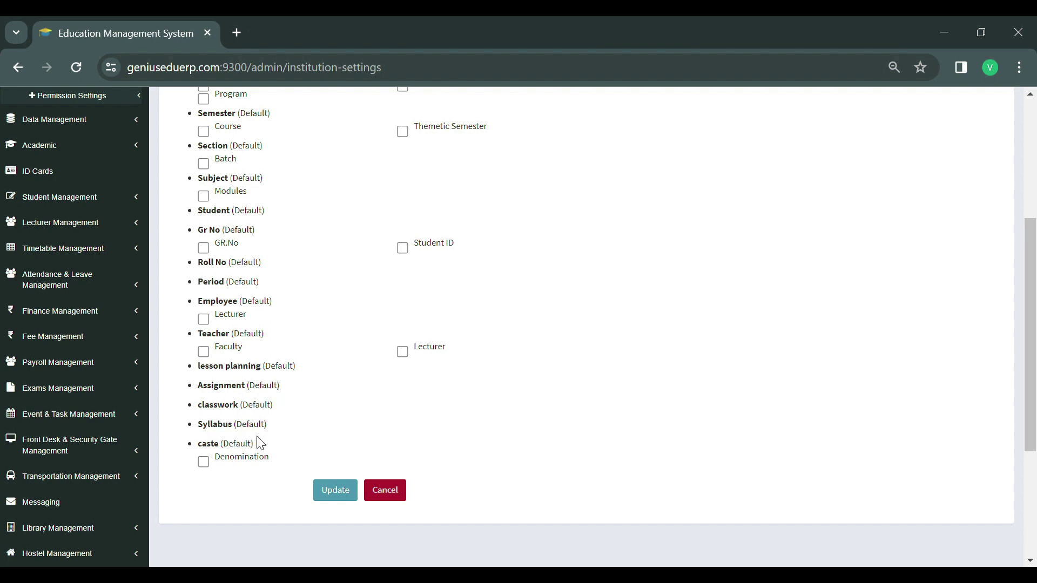
left_click(340, 508)
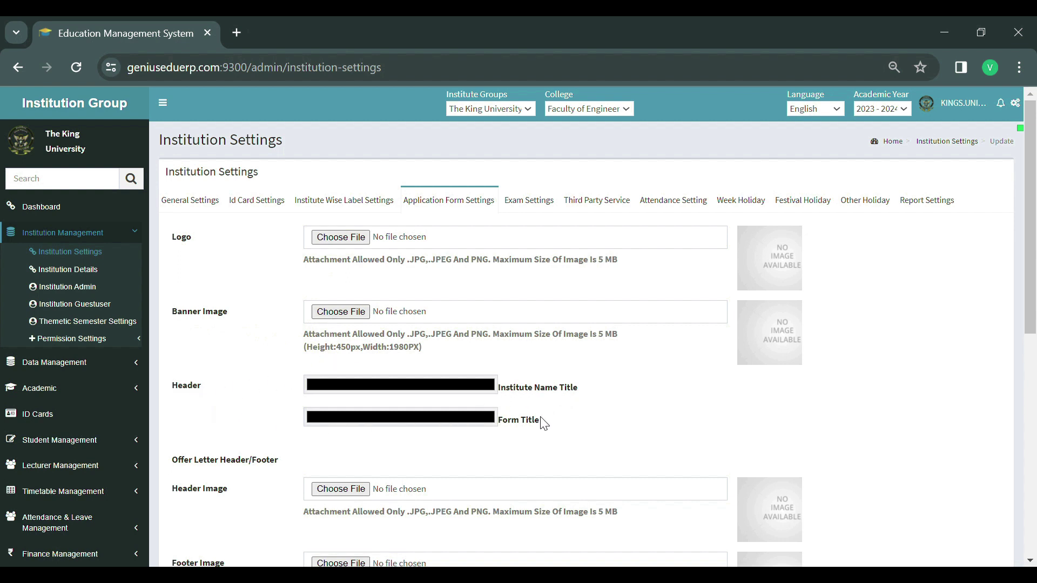
Check the application form's header, offer letter images and note fields, and save the application form settings
scroll(532, 419, "down", 5)
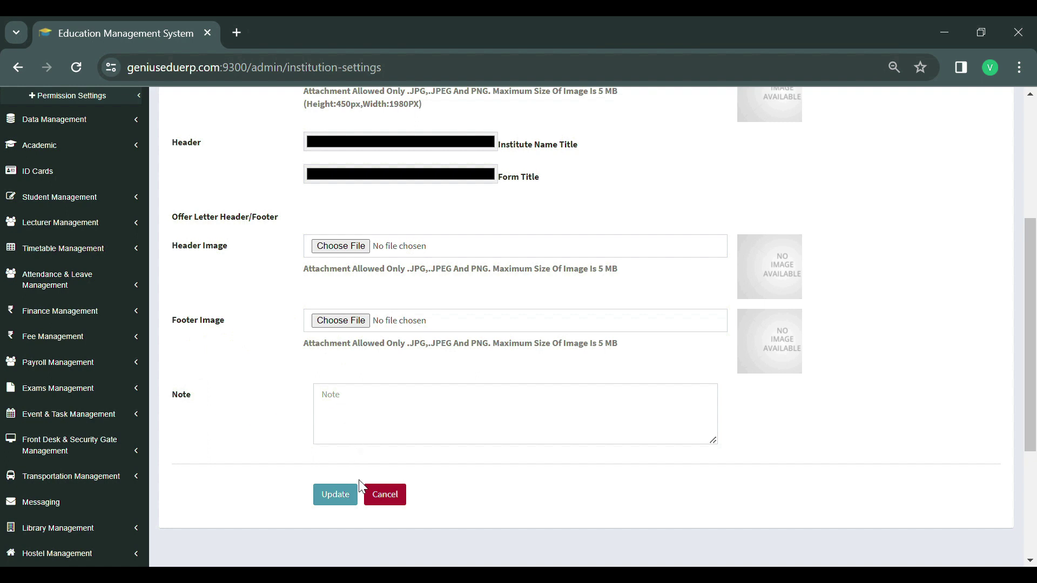
left_click(336, 495)
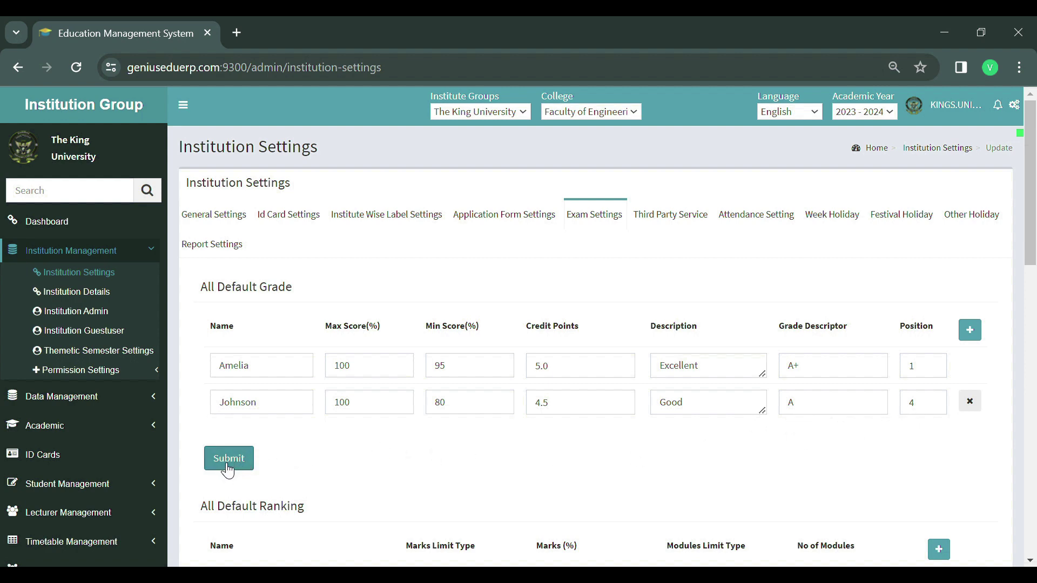
Review the exam settings for default grades, rankings, programme designations and supplementary marks
scroll(229, 474, "down", 5)
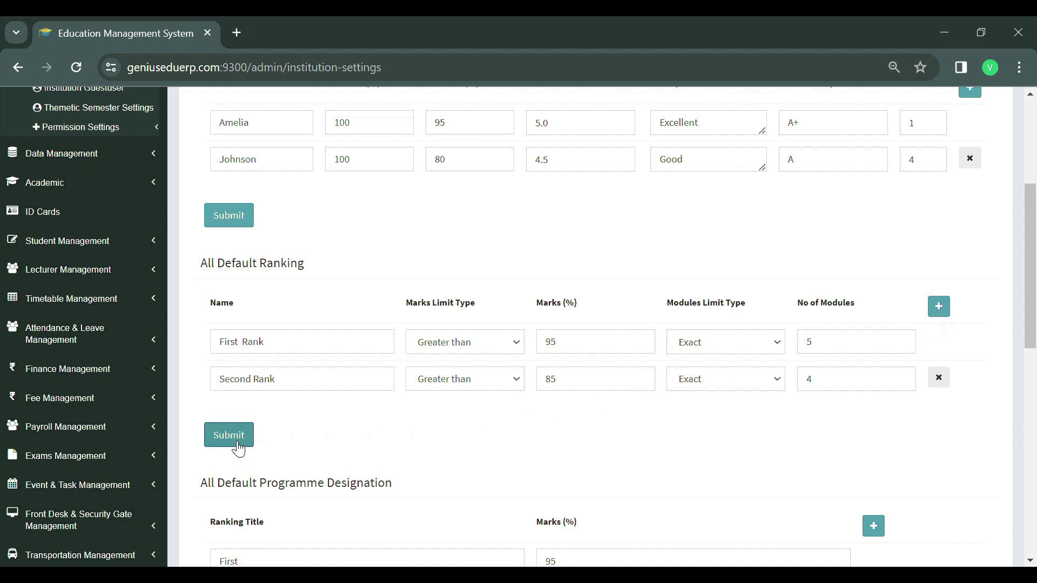
scroll(238, 448, "down", 6)
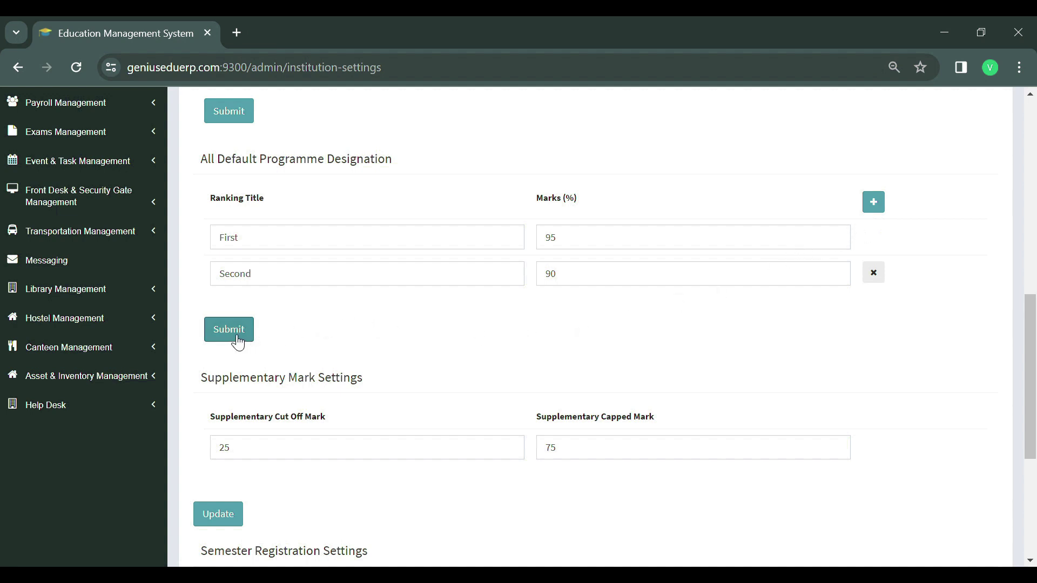
scroll(237, 341, "down", 5)
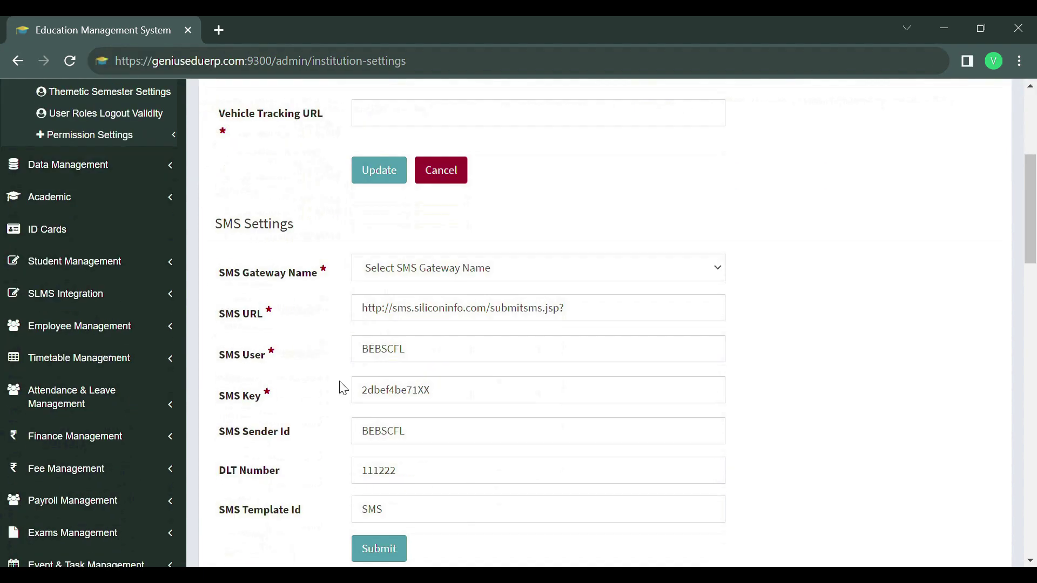
Examine the third-party service settings for SMS, payment gateway, email, video and the SLMS token and API URLs
scroll(340, 386, "down", 1)
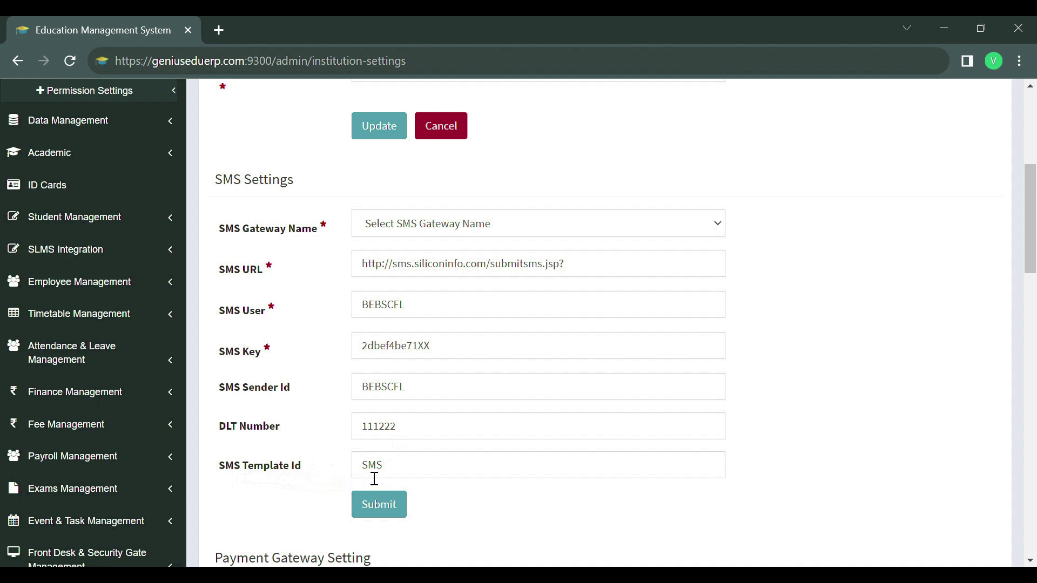
scroll(378, 474, "down", 1)
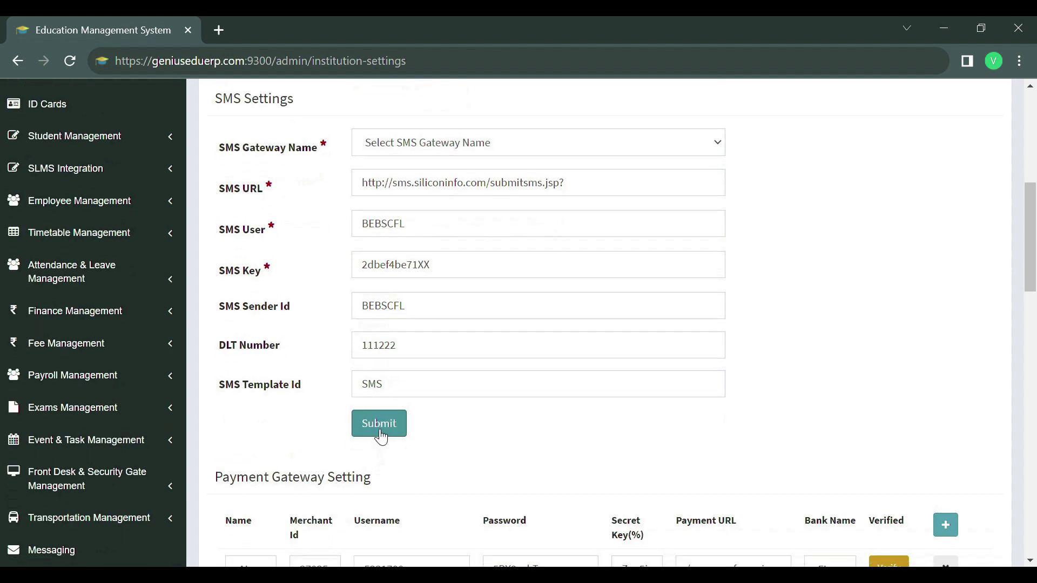
scroll(378, 429, "down", 3)
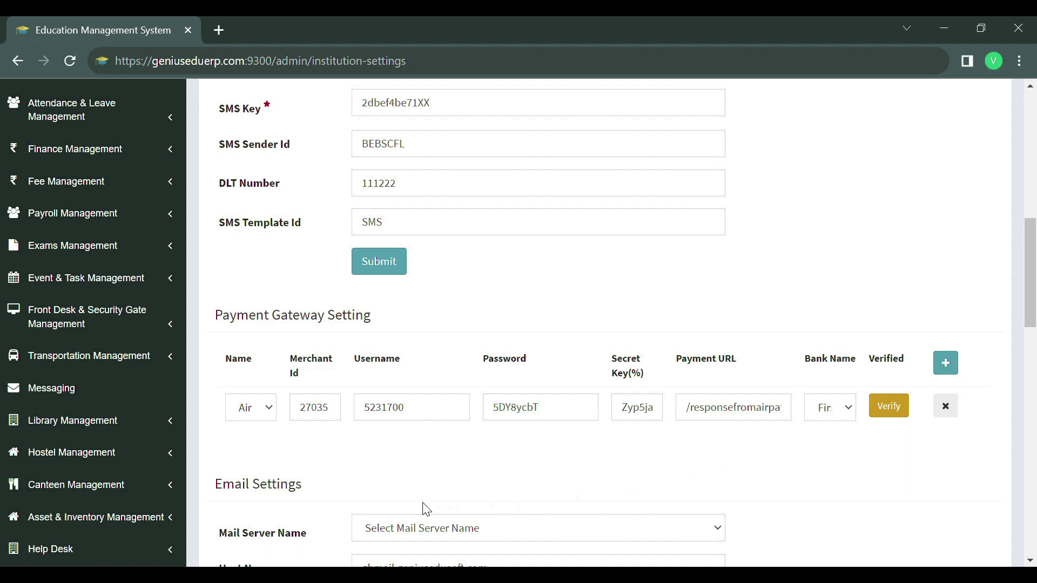
scroll(275, 496, "down", 2)
scroll(273, 494, "down", 1)
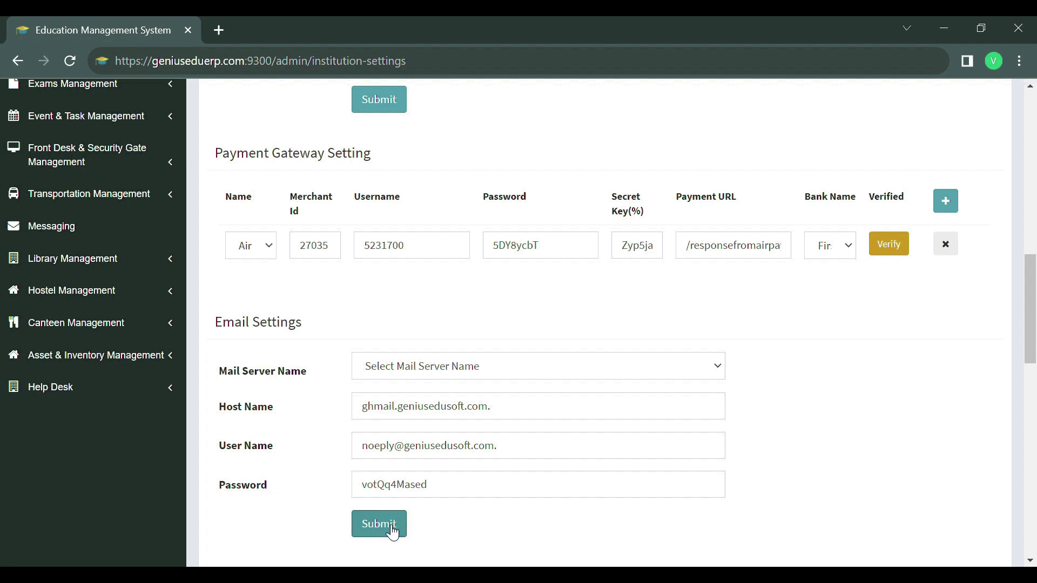
scroll(393, 523, "down", 5)
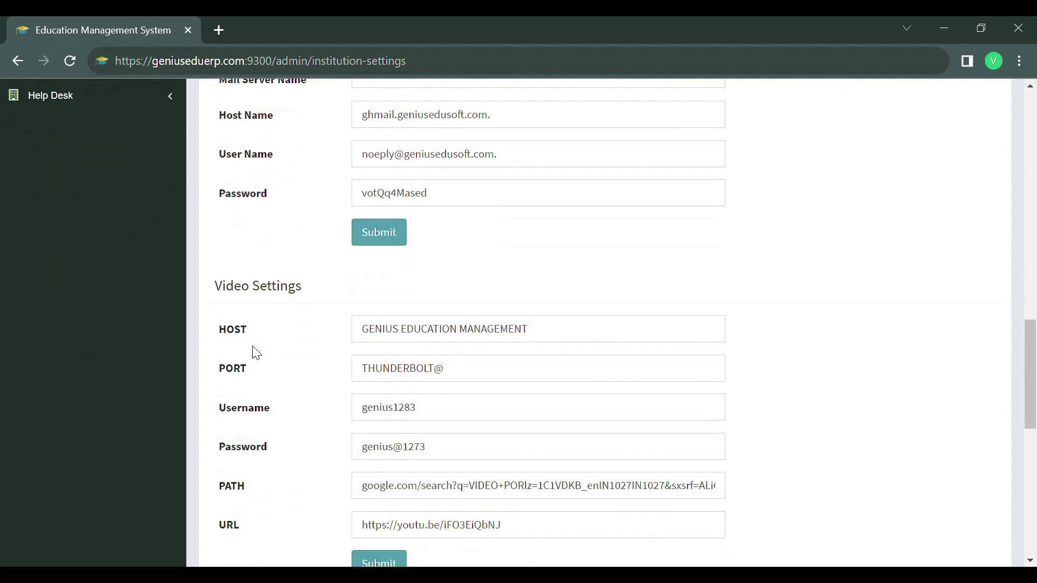
scroll(257, 346, "down", 3)
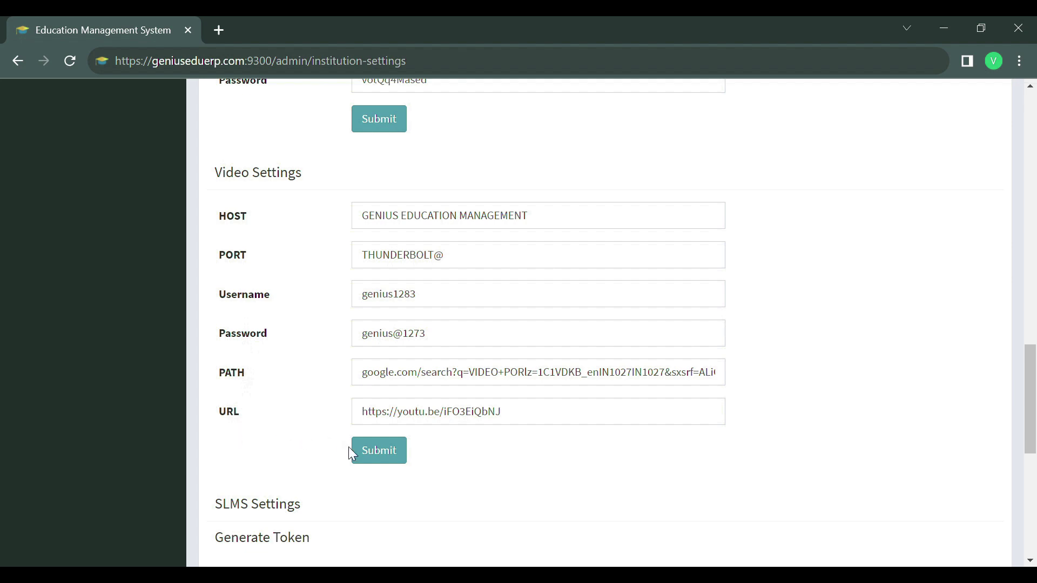
scroll(378, 451, "down", 5)
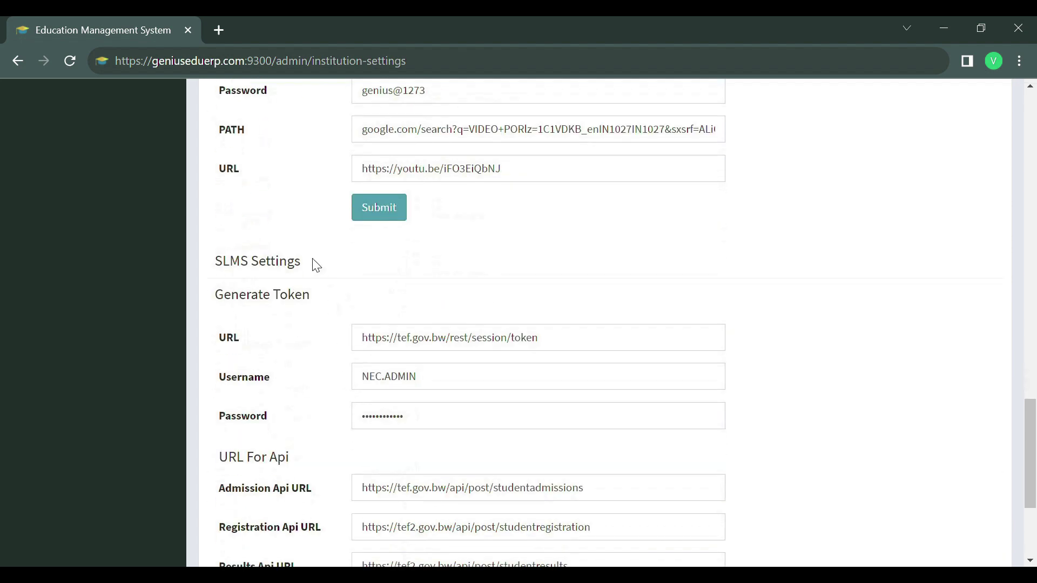
scroll(324, 278, "down", 3)
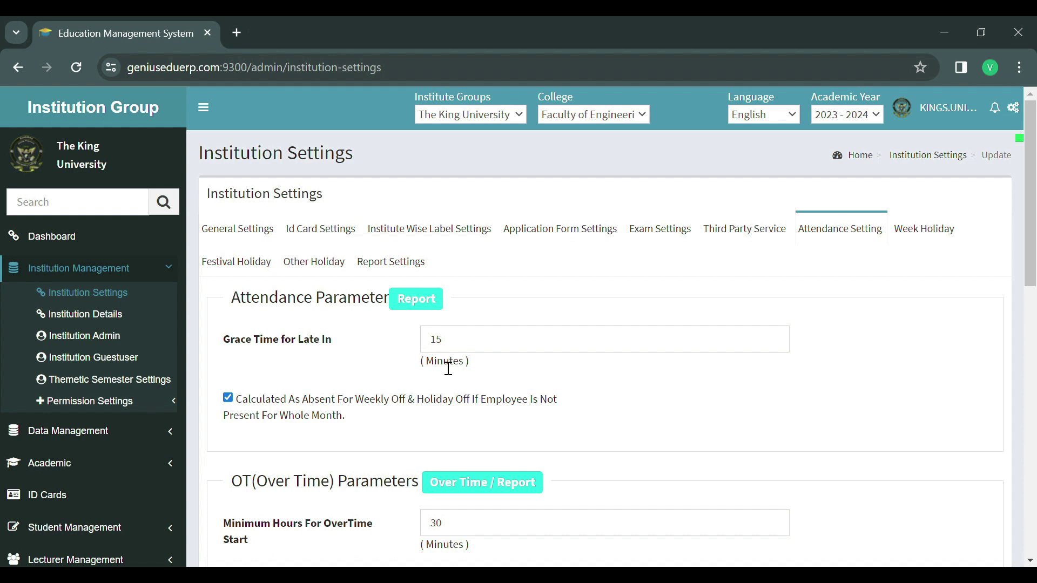
Set the overtime calculation formula in the attendance settings to After Shift End Time
scroll(448, 369, "down", 3)
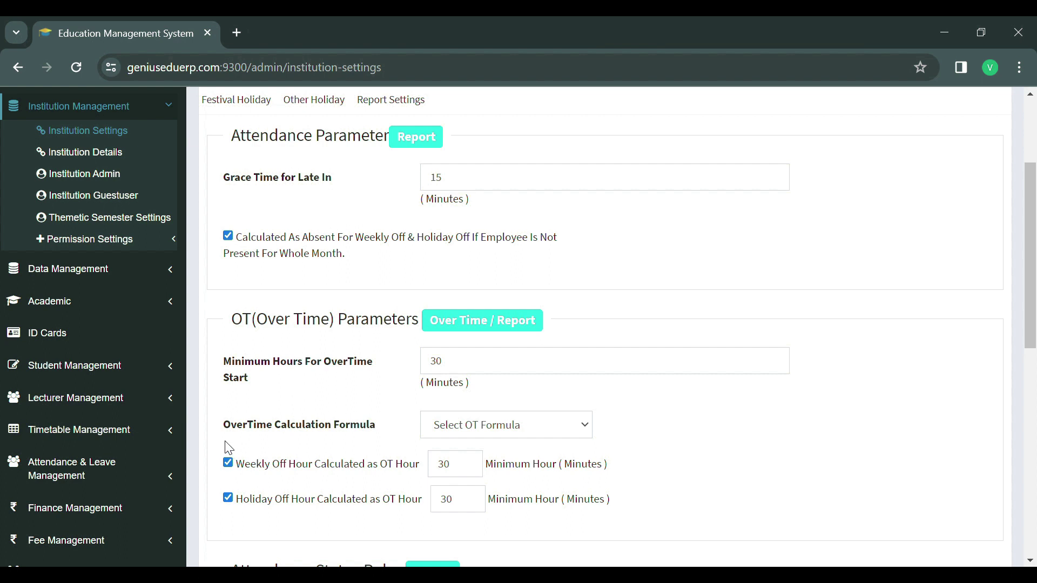
left_click(465, 440)
left_click(470, 484)
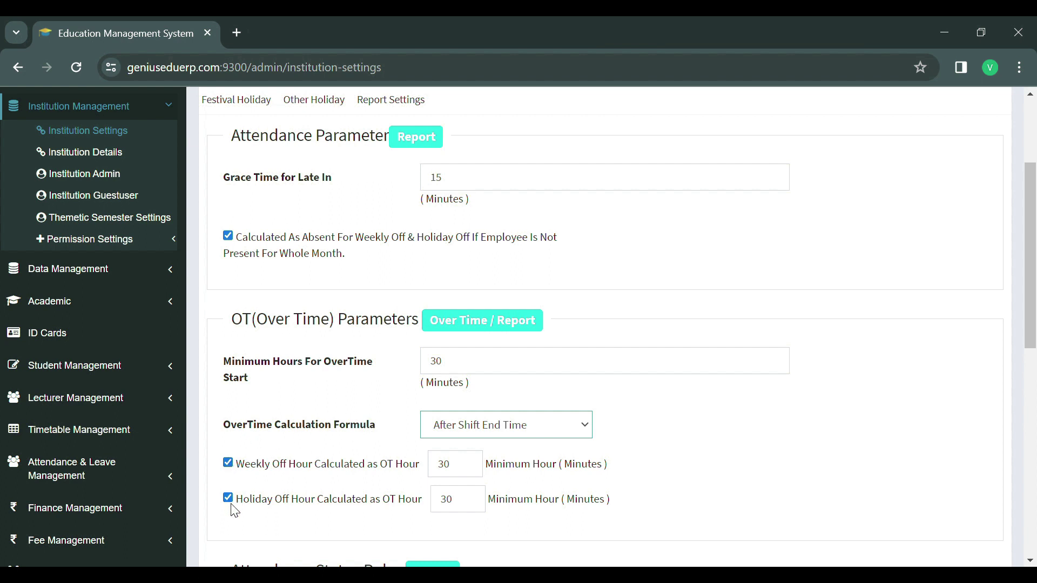
Go through the attendance status rules and base the half-day calculation on Late & Early Dept. Count instead of Late Count
scroll(231, 504, "down", 4)
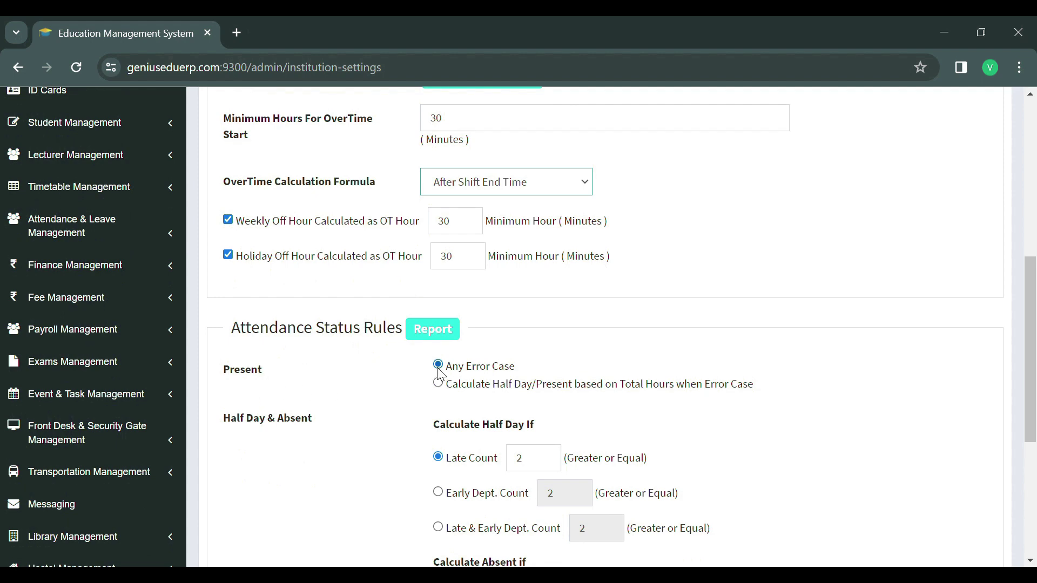
scroll(438, 373, "down", 3)
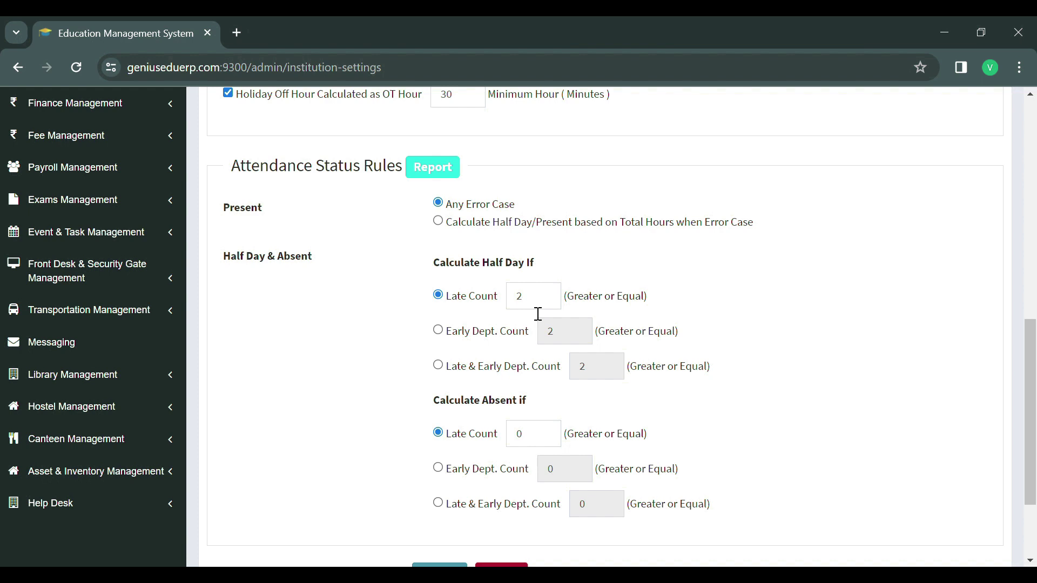
left_click(438, 331)
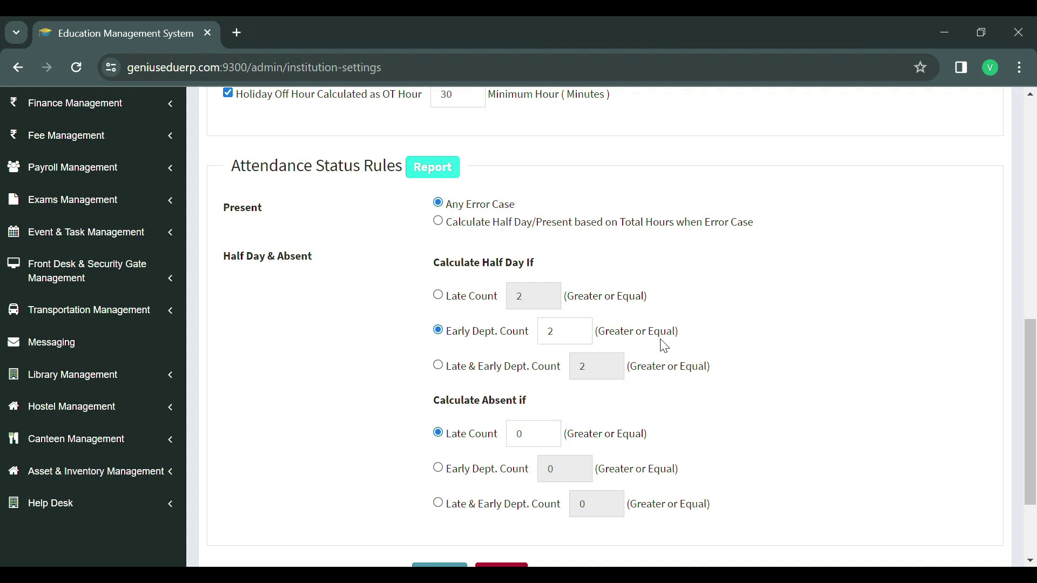
left_click(438, 366)
scroll(438, 367, "down", 2)
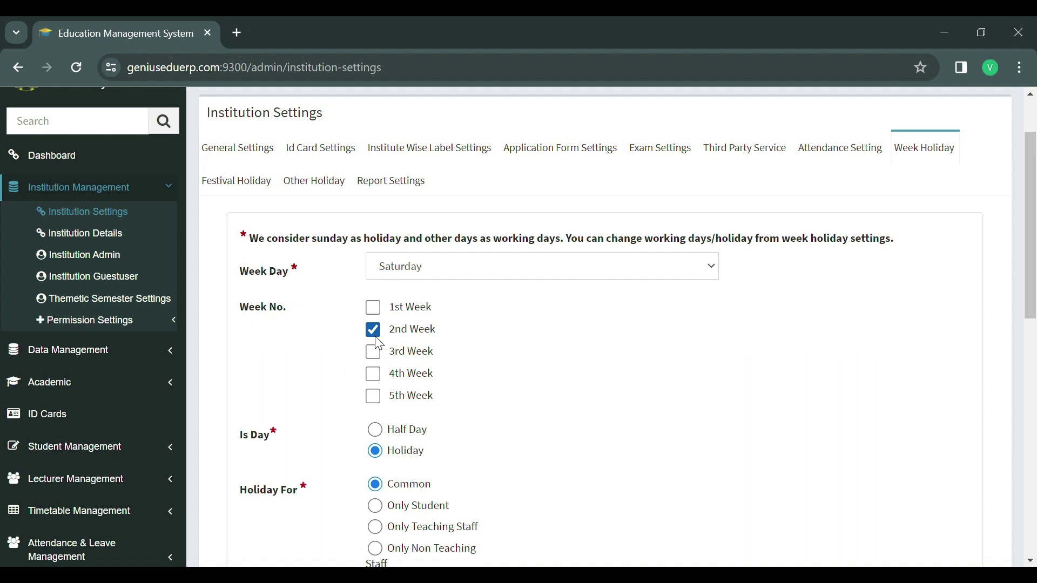
Save the week holiday for the 2nd-week Saturday, and submit the Republic Day festival holiday dated 2024-01-26 as common
scroll(378, 343, "down", 3)
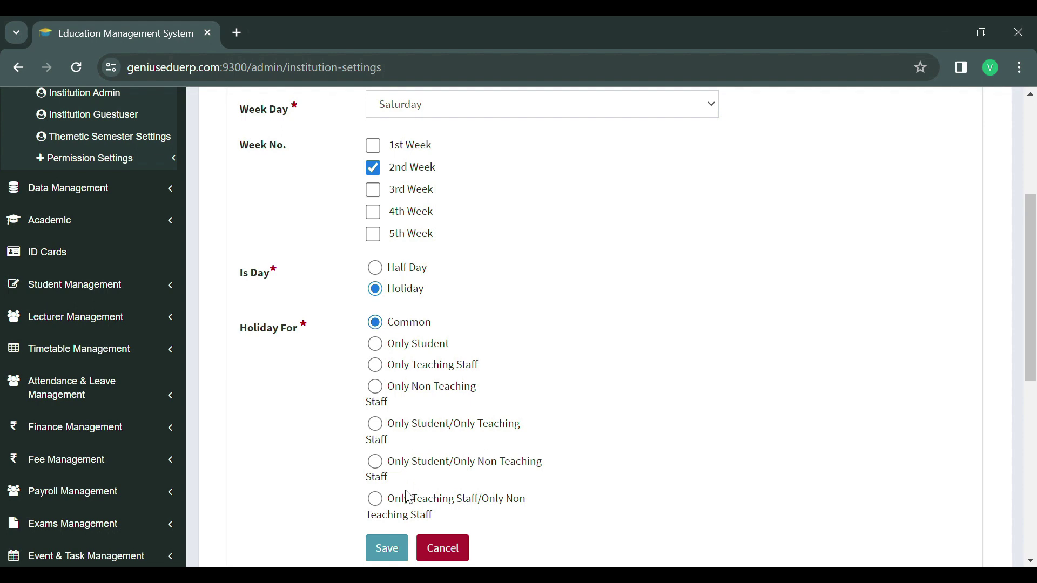
left_click(386, 549)
left_click(236, 274)
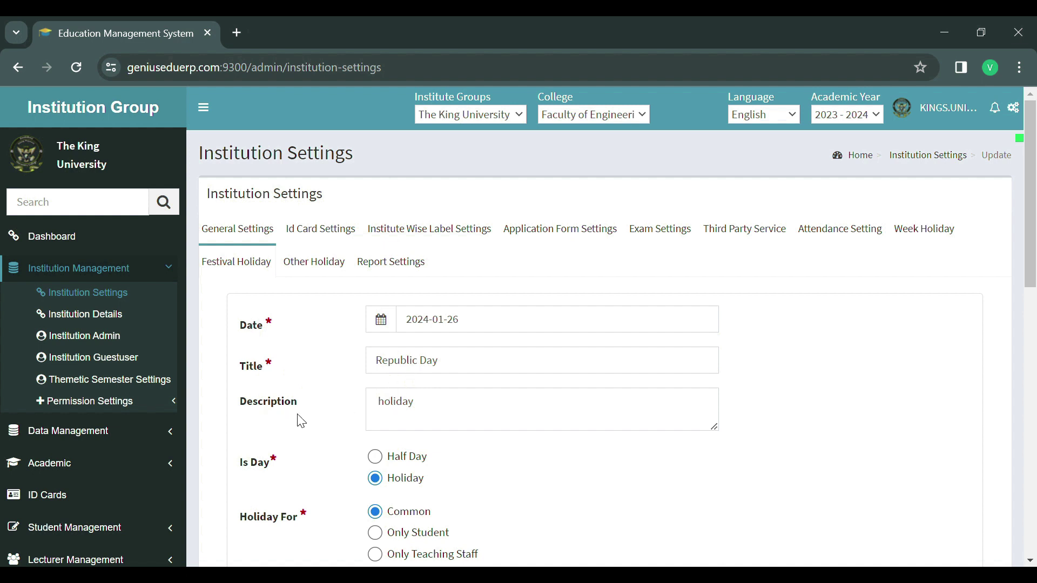
scroll(405, 411, "down", 5)
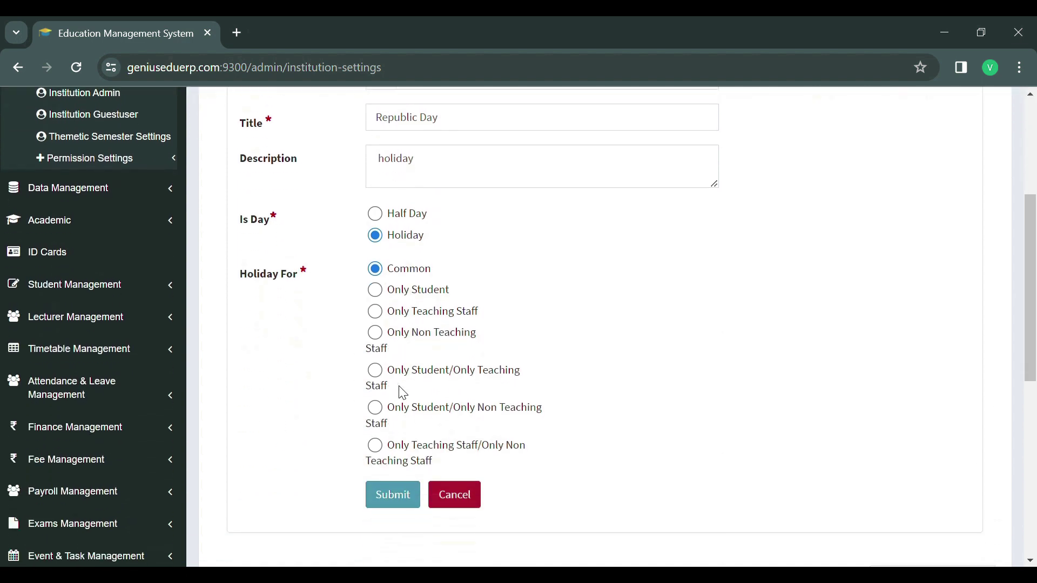
left_click(403, 507)
Submit the student-only other holiday "exam preparation leaves" for 2024-02-01 with the description "study well"
left_click(318, 261)
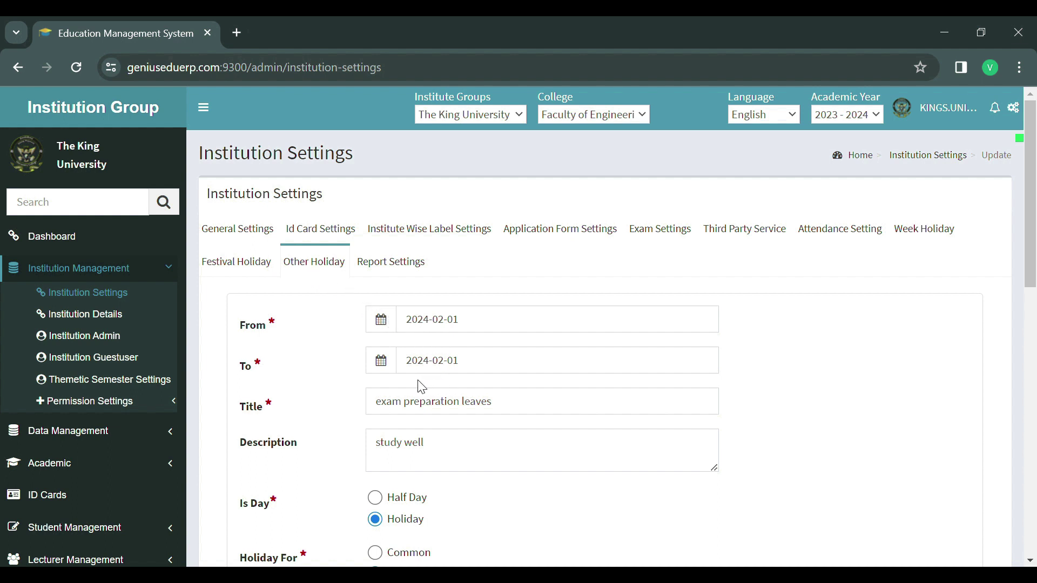
scroll(430, 373, "down", 3)
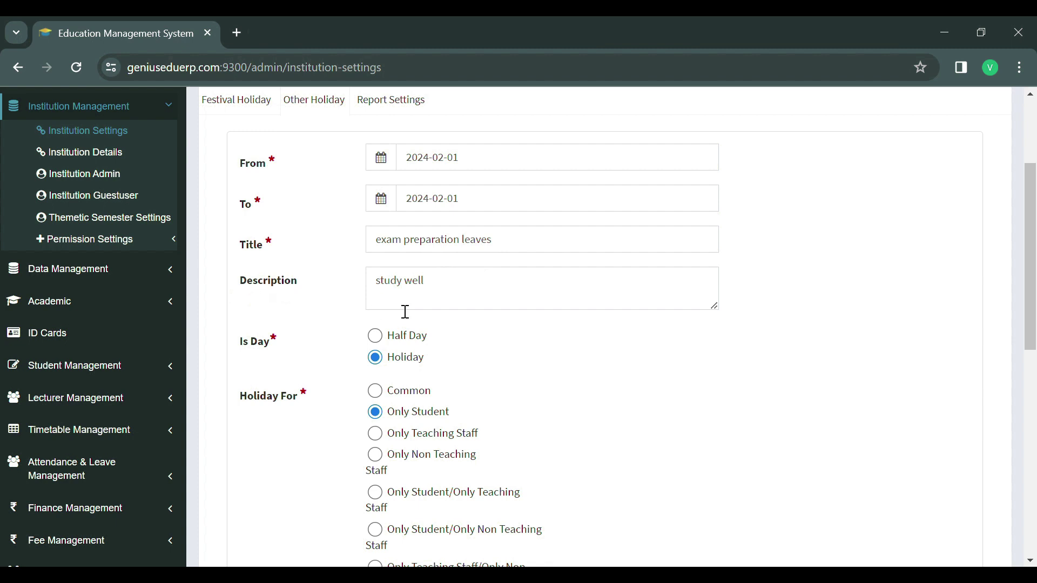
scroll(407, 311, "down", 3)
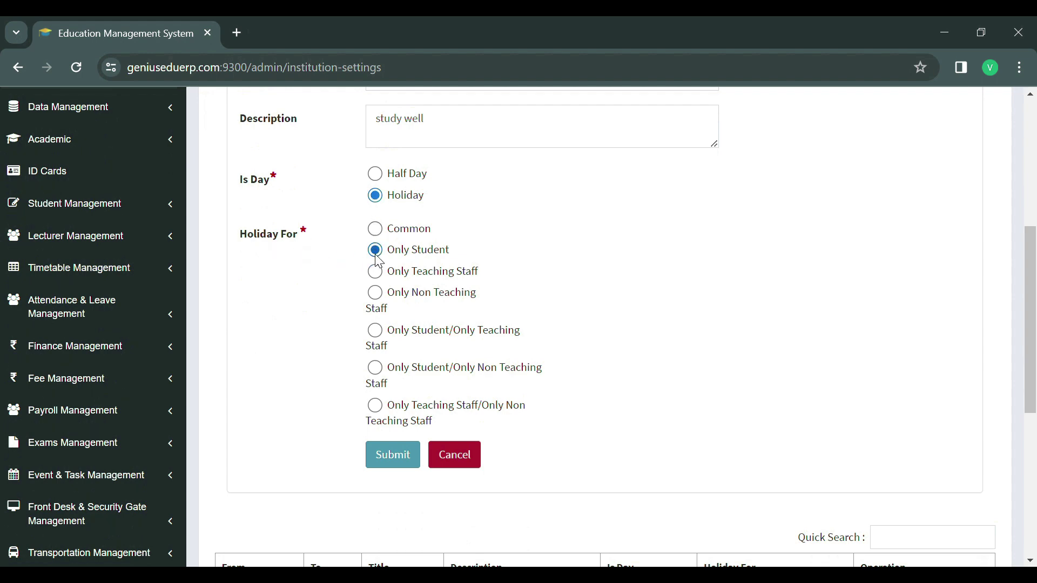
left_click(392, 455)
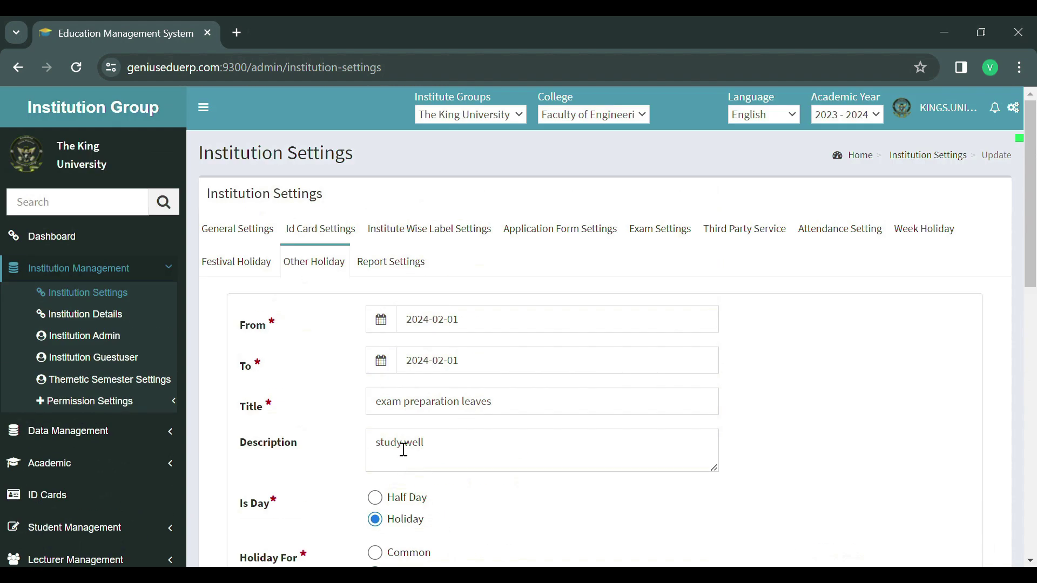
In the subject allocation report settings, switch the header to Custom and the footer to Text and finally Image
left_click(396, 269)
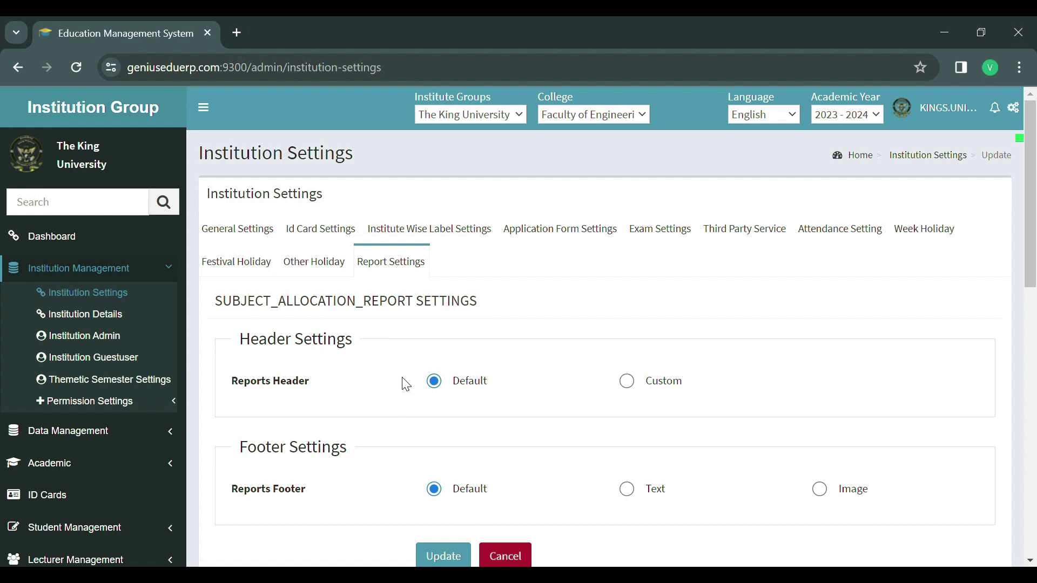
left_click(627, 383)
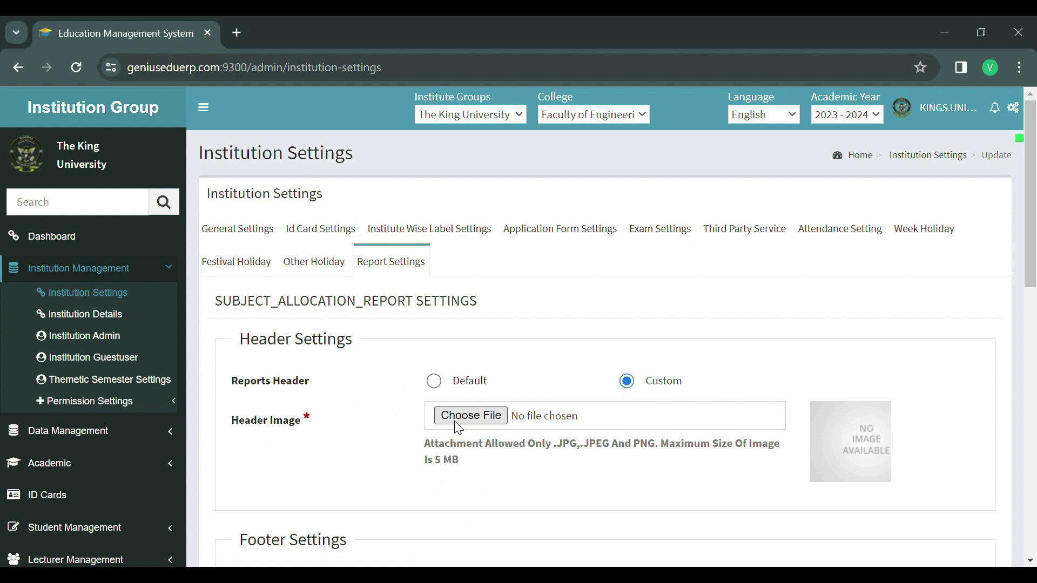
scroll(458, 428, "down", 5)
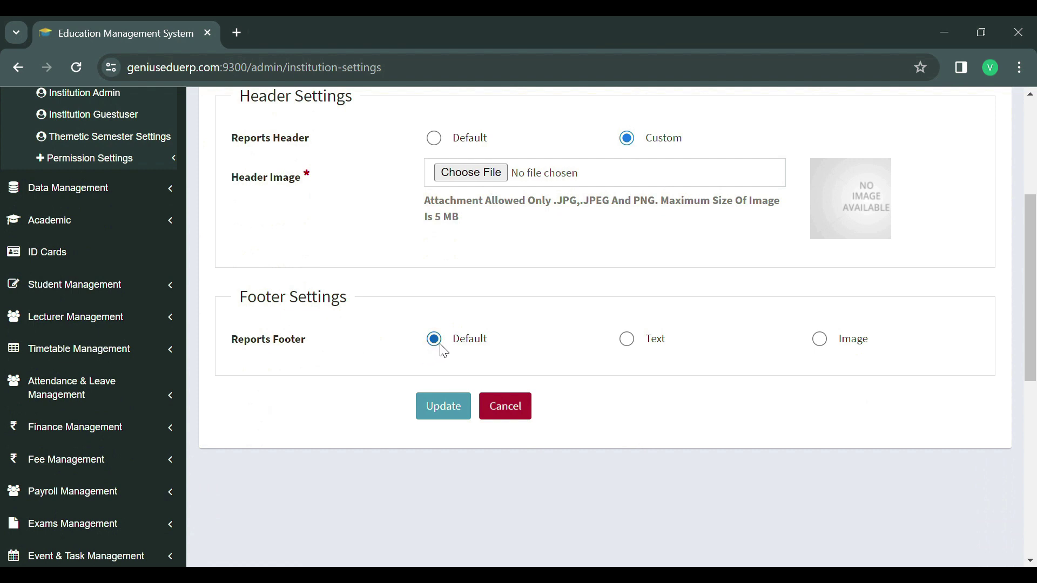
left_click(625, 341)
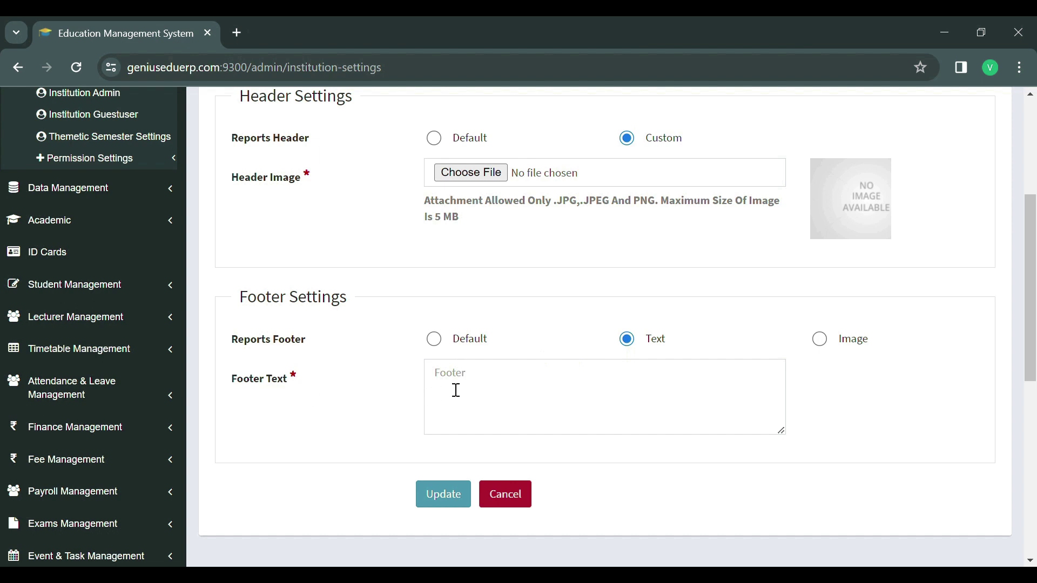
left_click(819, 341)
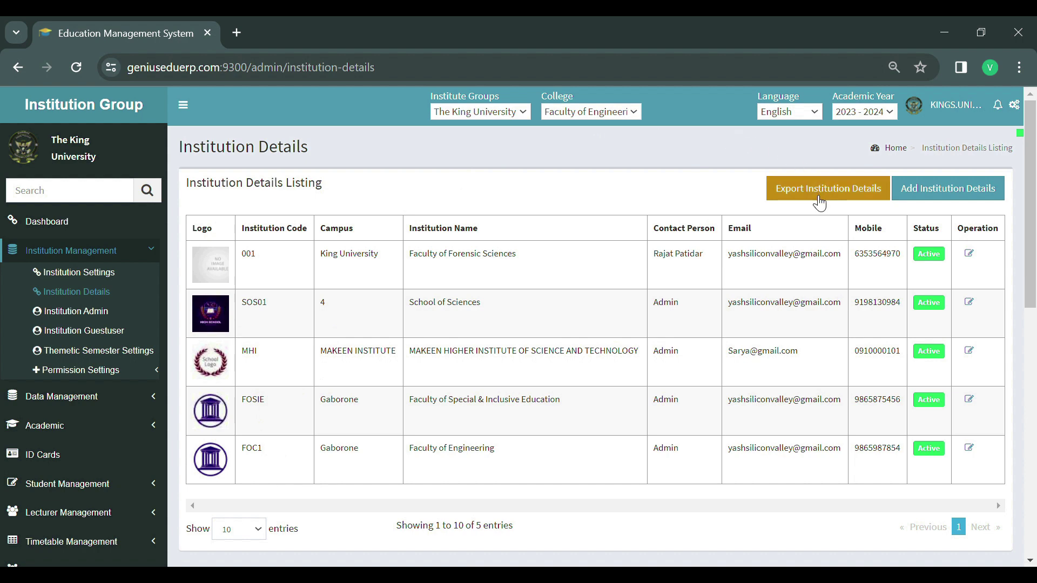
Open the institution admin form and go through its role, image, contact, location, language, status, package and expiry fields
left_click(54, 311)
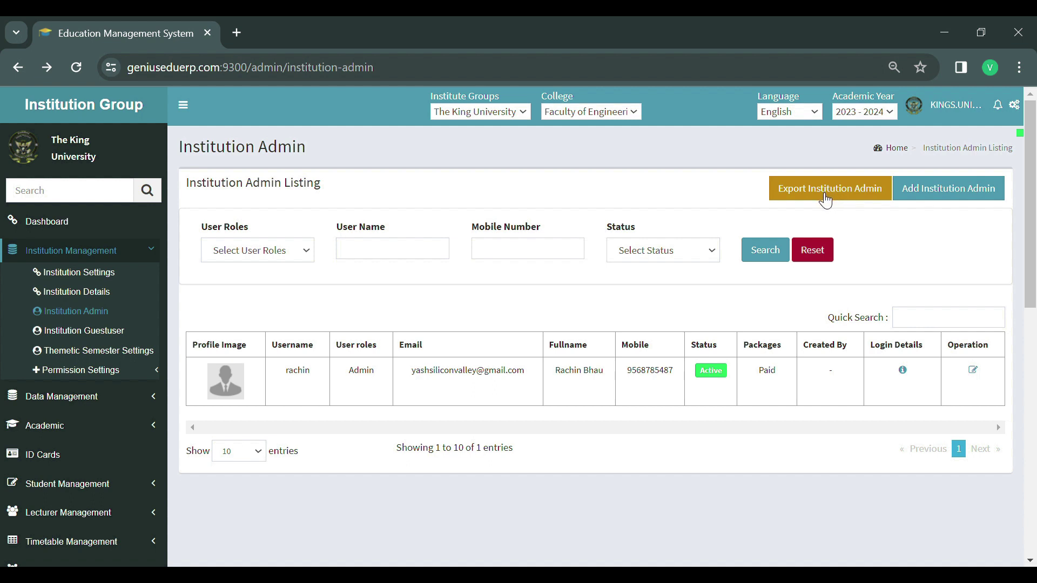
left_click(951, 199)
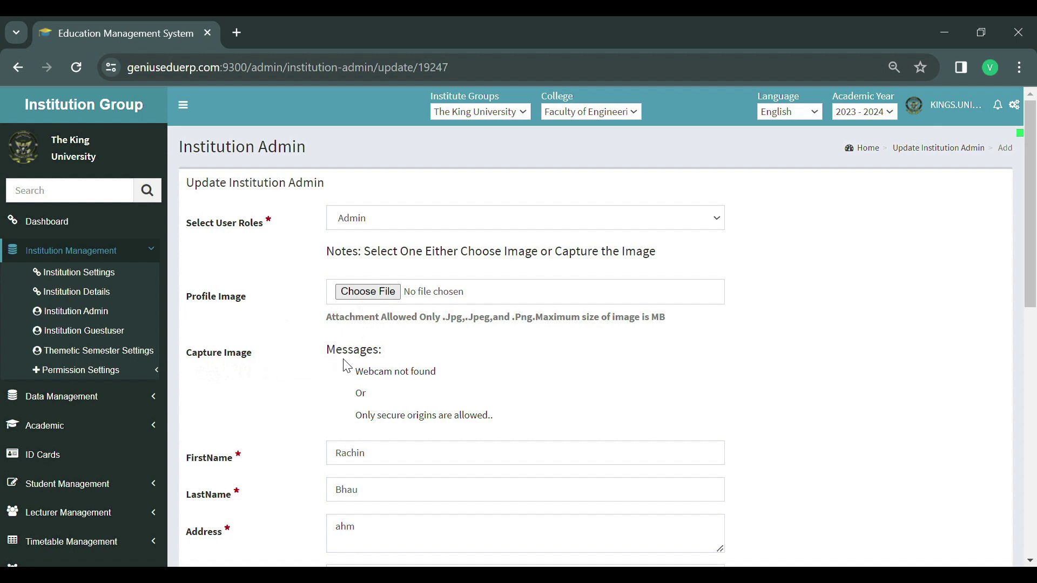
scroll(346, 361, "down", 4)
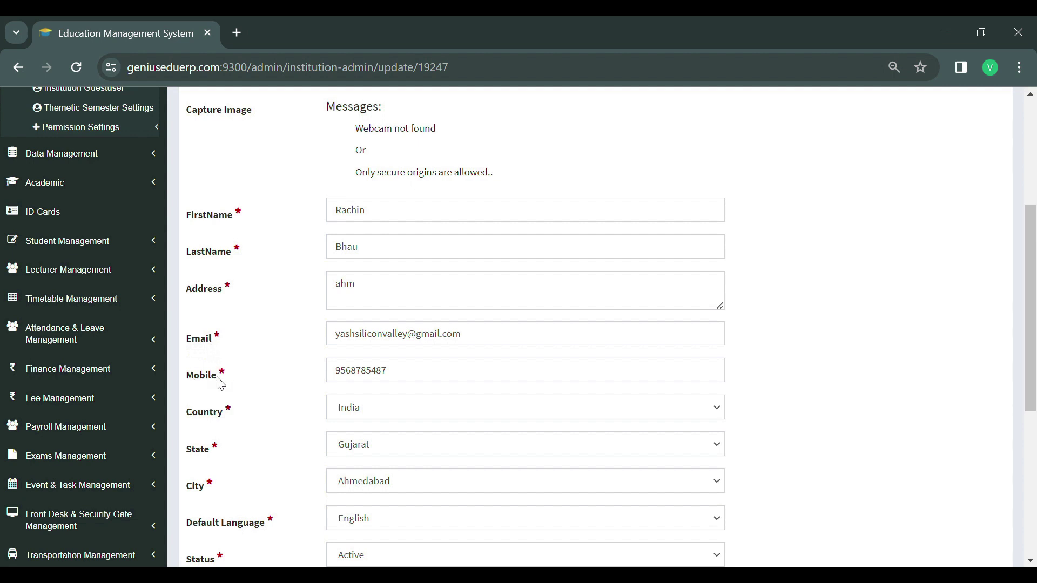
scroll(219, 383, "down", 3)
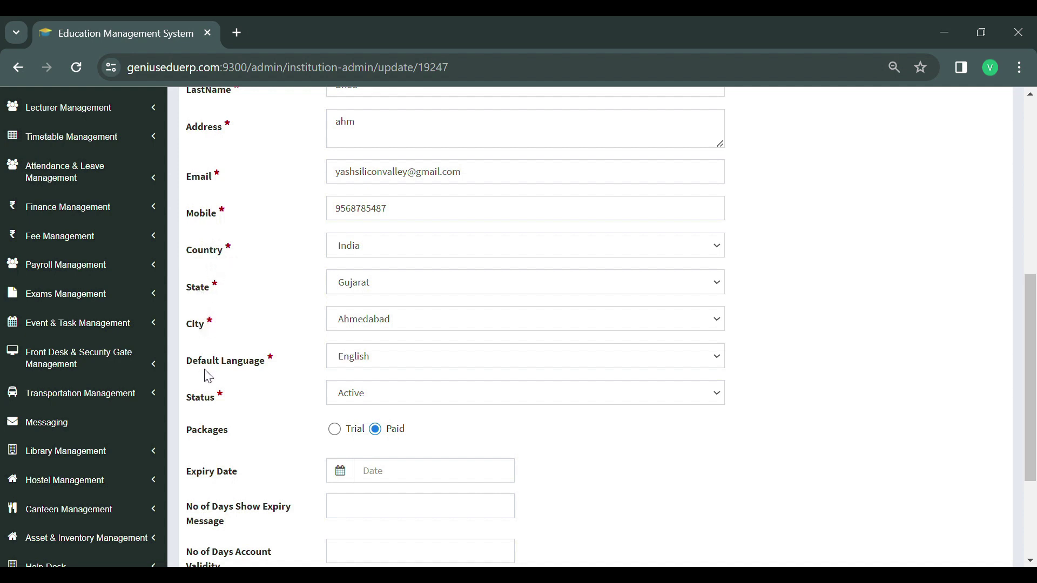
scroll(221, 403, "down", 1)
scroll(221, 403, "down", 3)
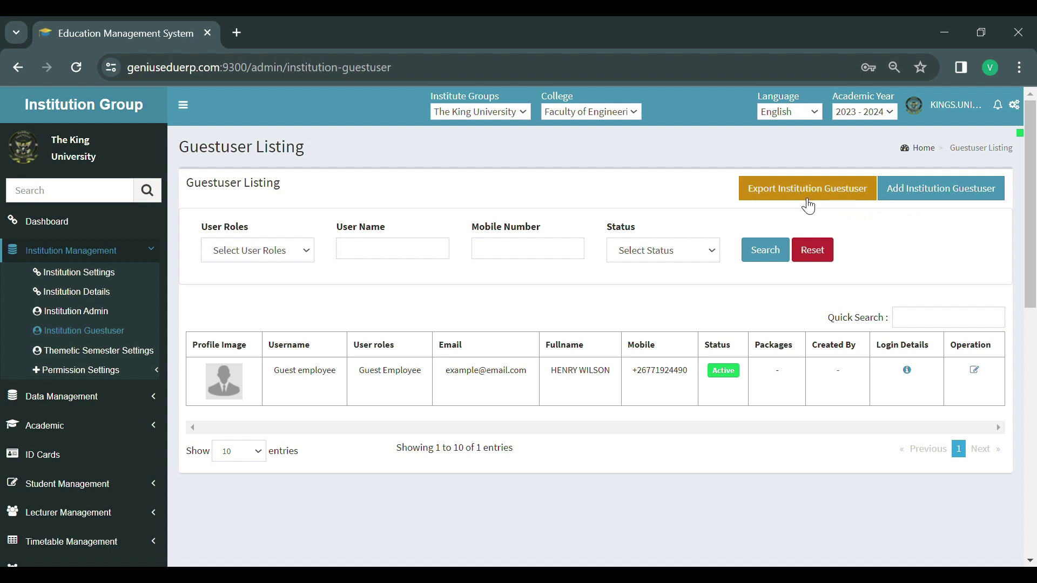
Open the institution guestuser form and check its user role, profile image, name, contact and status fields
left_click(952, 199)
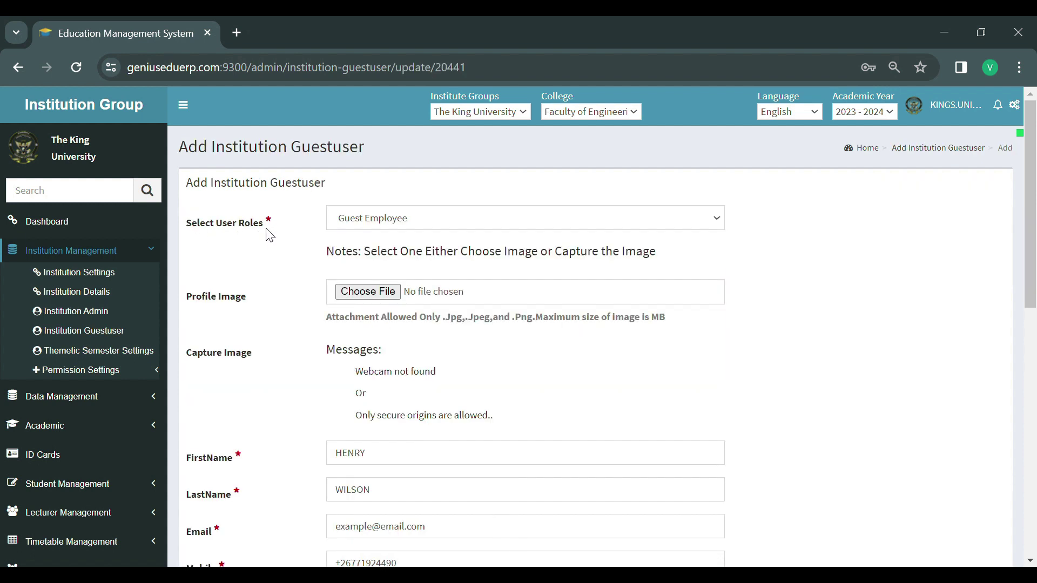
scroll(266, 232, "down", 1)
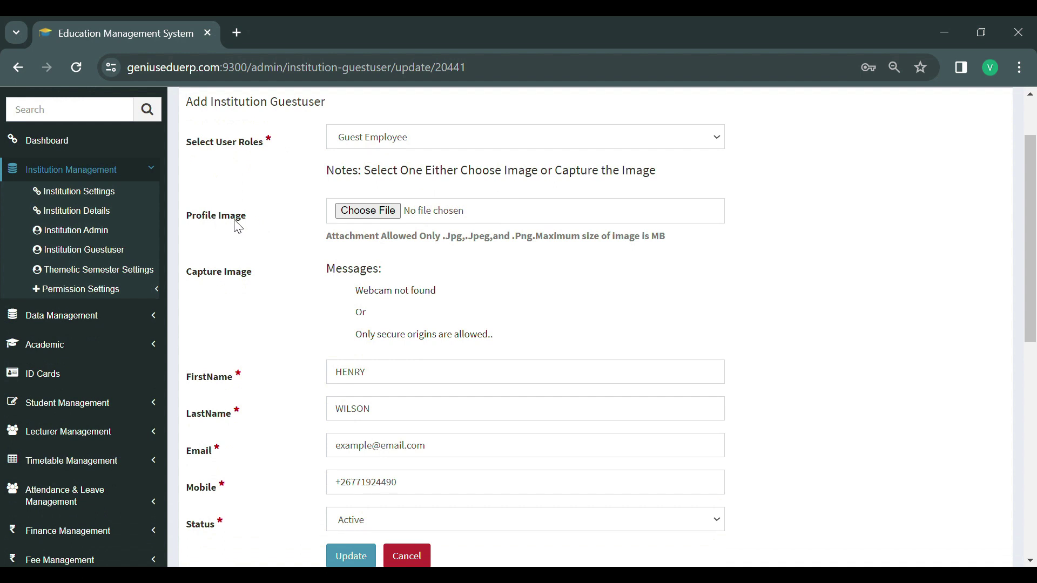
scroll(238, 226, "down", 1)
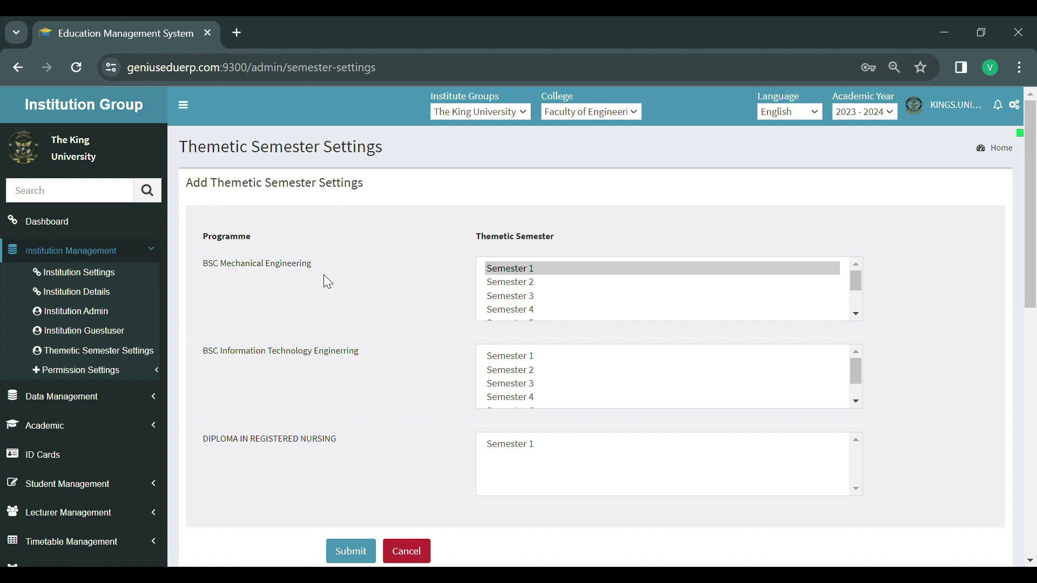
Look through the thematic semester choices for the BSC Mechanical Engineering programme
left_click_drag(861, 284, 863, 320)
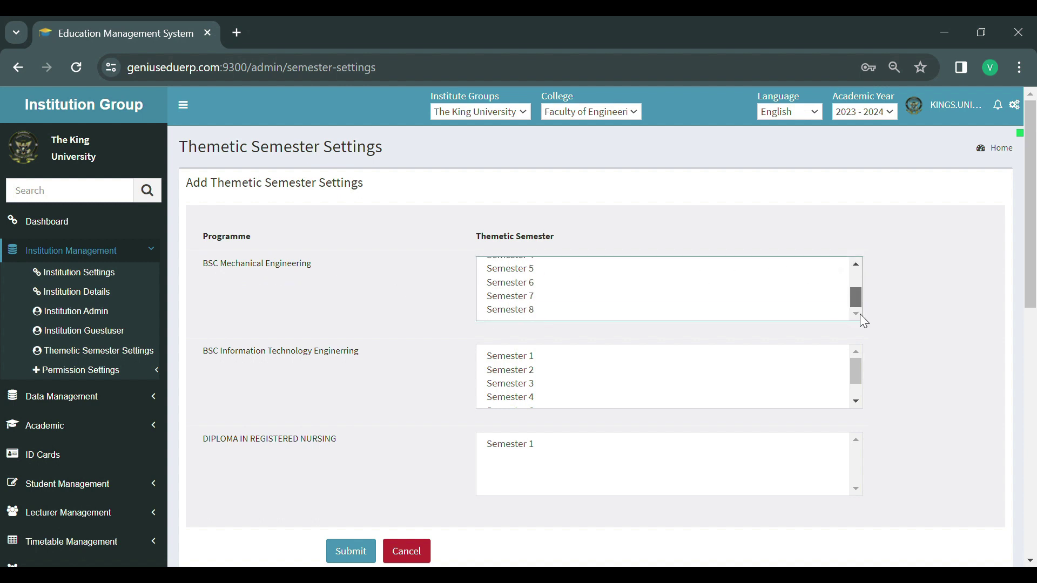
Open the role-wise permission assignment and display the Store module's actions for the Principal role
left_click(100, 372)
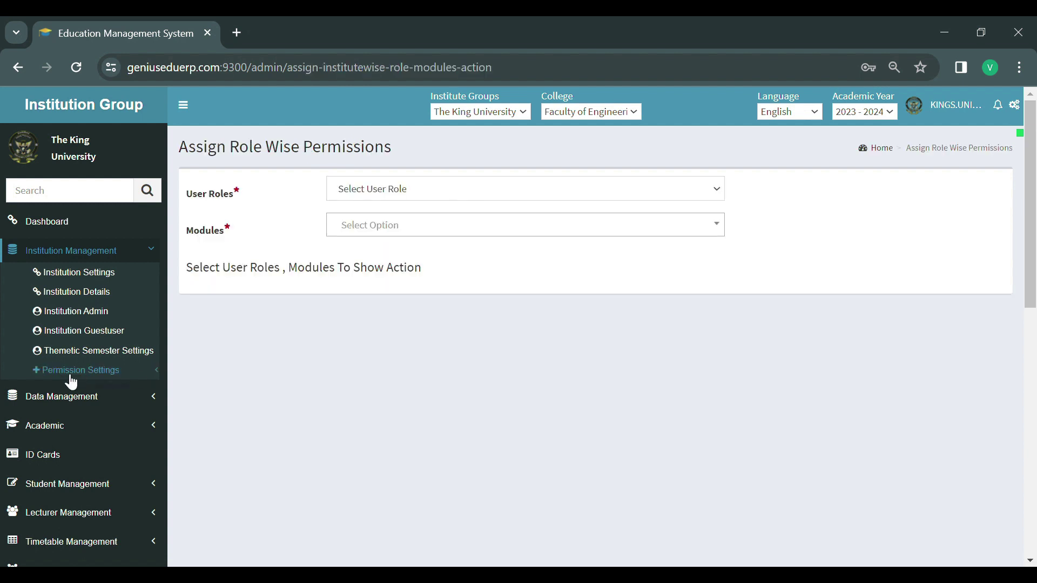
left_click(87, 378)
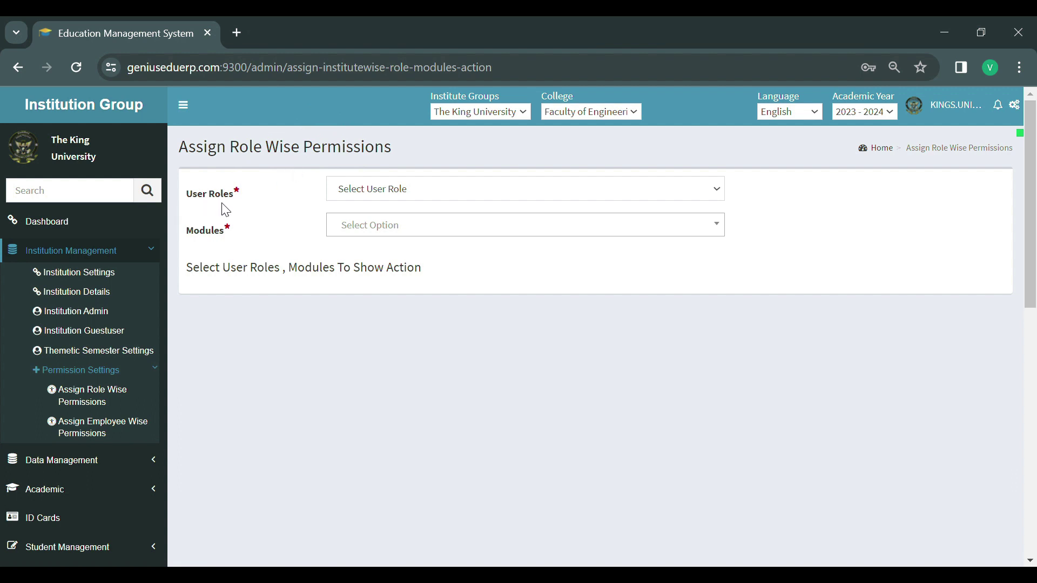
left_click(388, 196)
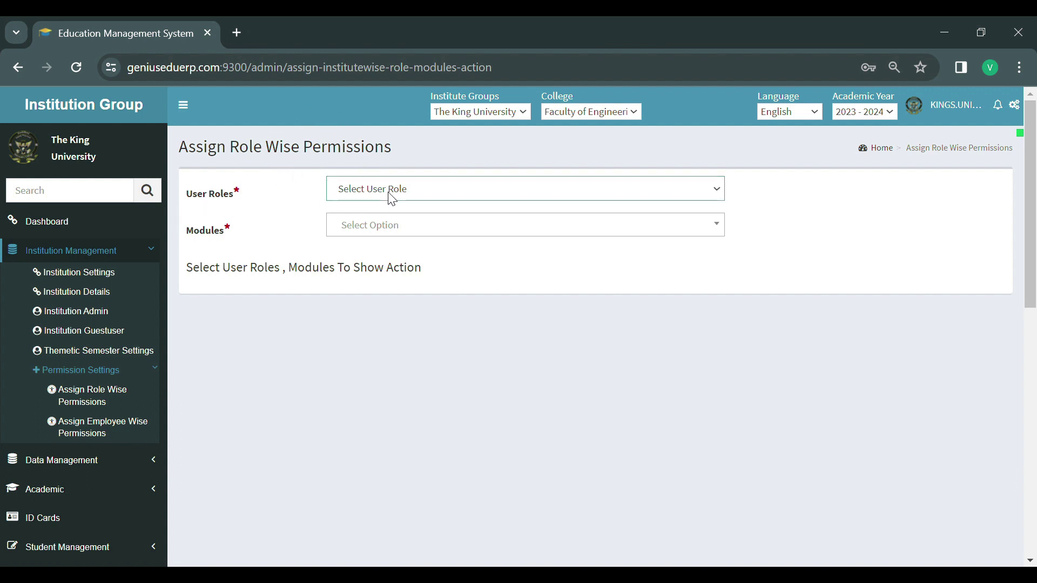
left_click(363, 227)
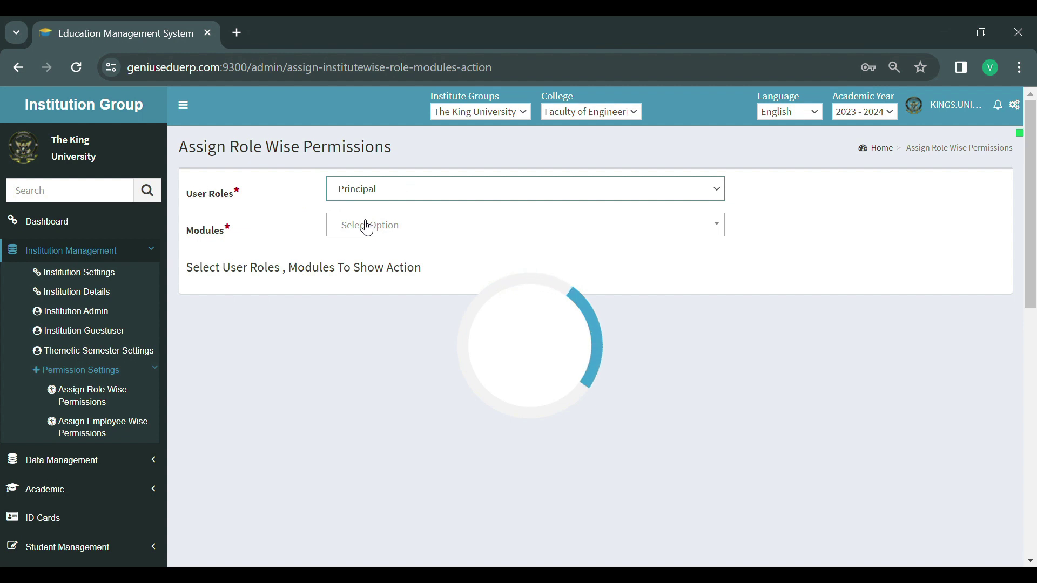
left_click(209, 241)
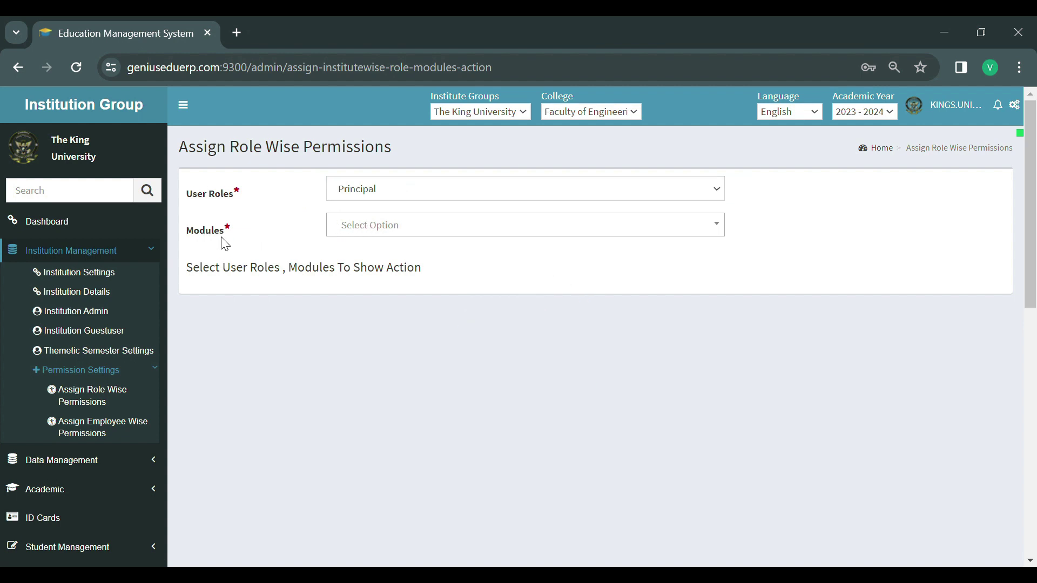
left_click(379, 233)
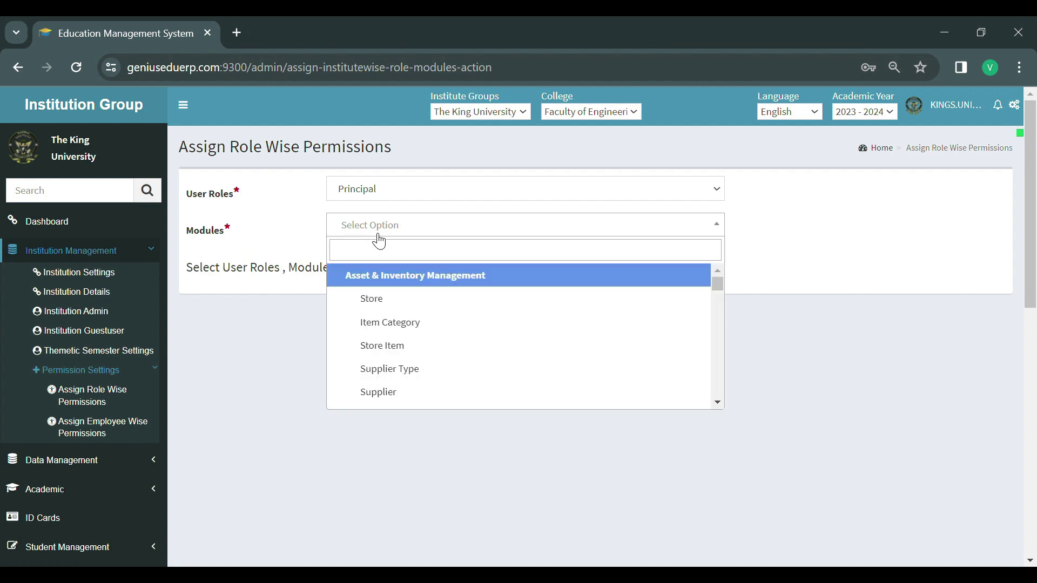
left_click(384, 300)
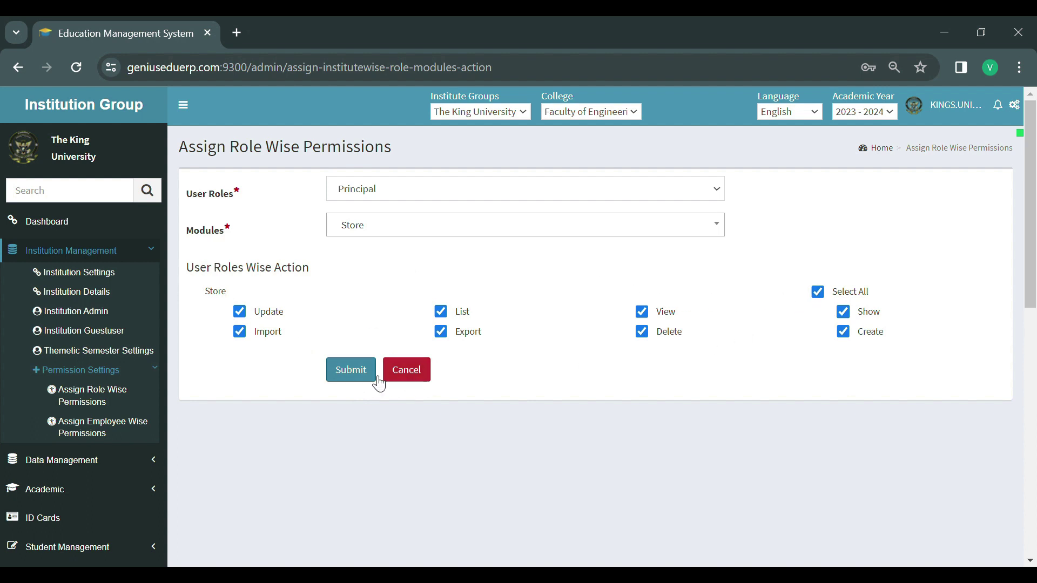
Open the employee-wise permission assignment and load the modules for a lecturer in the Engineering stream
left_click(86, 430)
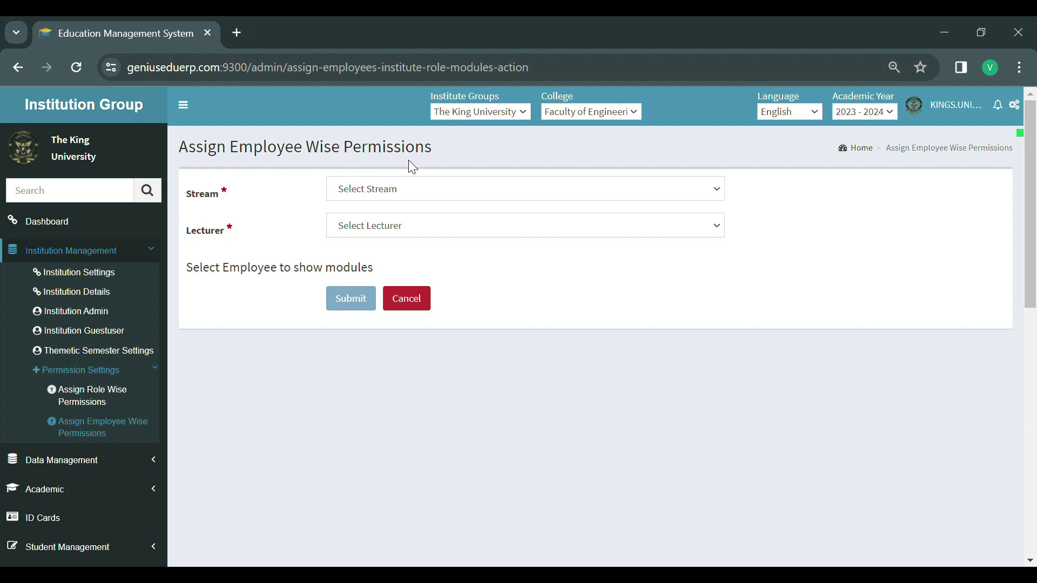
left_click(348, 199)
key("Down")
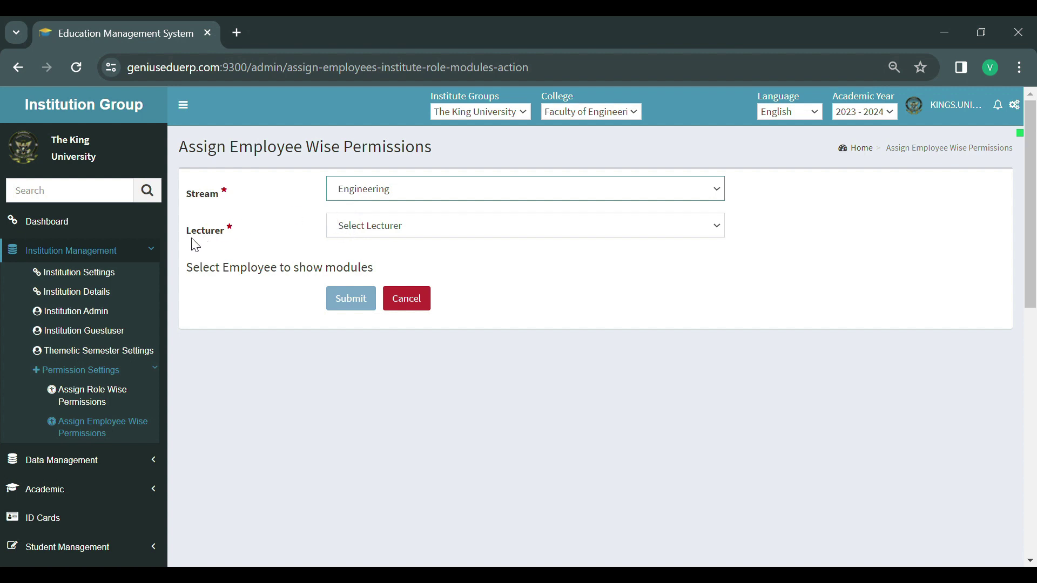
left_click(360, 226)
left_click(366, 276)
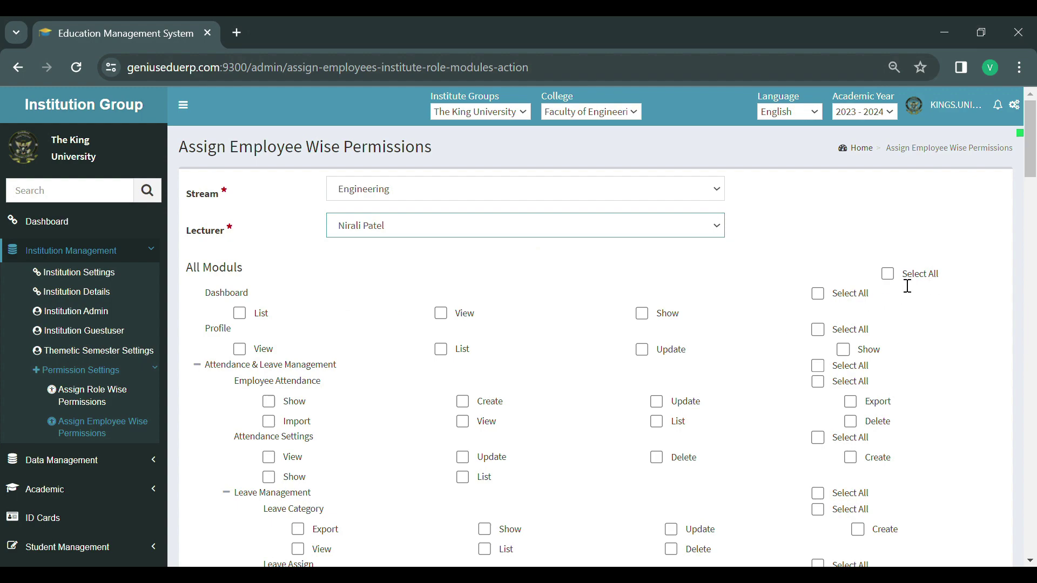
Select all actions in all modules for the chosen lecturer and check the permission list down to its end
left_click(890, 278)
left_click(887, 274)
left_click_drag(1032, 179, 1035, 548)
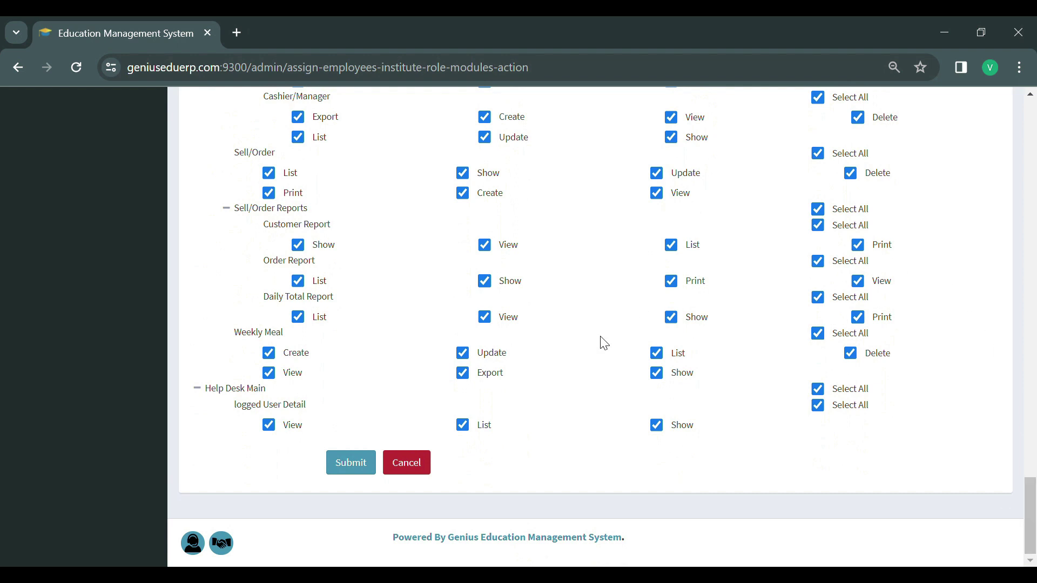